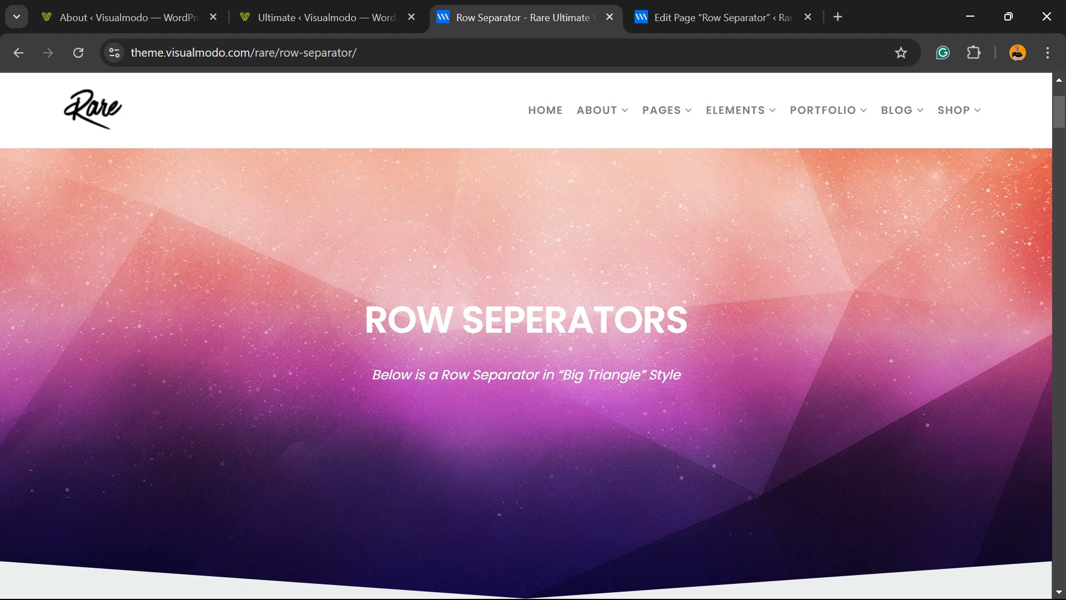
- Examine the Big Triangle row separator beneath the "Row Seperators" heading on the demo page
{"action": "scroll", "coordinate": [526, 333], "scroll_direction": "up", "scroll_amount": 3}
{"action": "scroll", "coordinate": [526, 333], "scroll_direction": "down", "scroll_amount": 5}
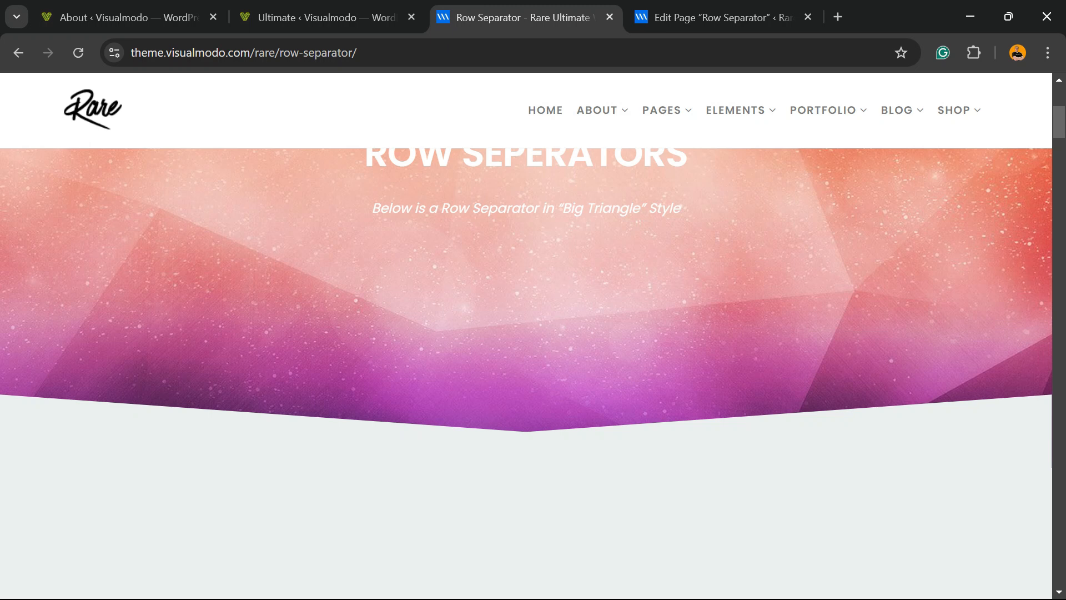
{"action": "scroll", "coordinate": [527, 333], "scroll_direction": "up", "scroll_amount": 5}
{"action": "scroll", "coordinate": [527, 333], "scroll_direction": "down", "scroll_amount": 10}
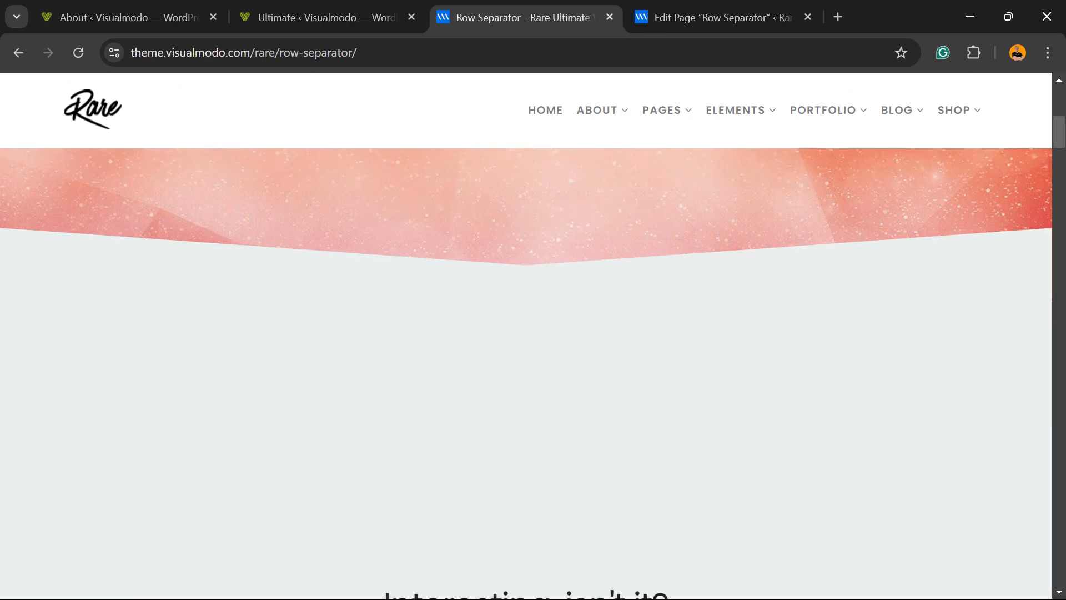
{"action": "scroll", "coordinate": [526, 333], "scroll_direction": "up", "scroll_amount": 5}
{"action": "left_click_drag", "start_coordinate": [366, 320], "coordinate": [681, 375]}
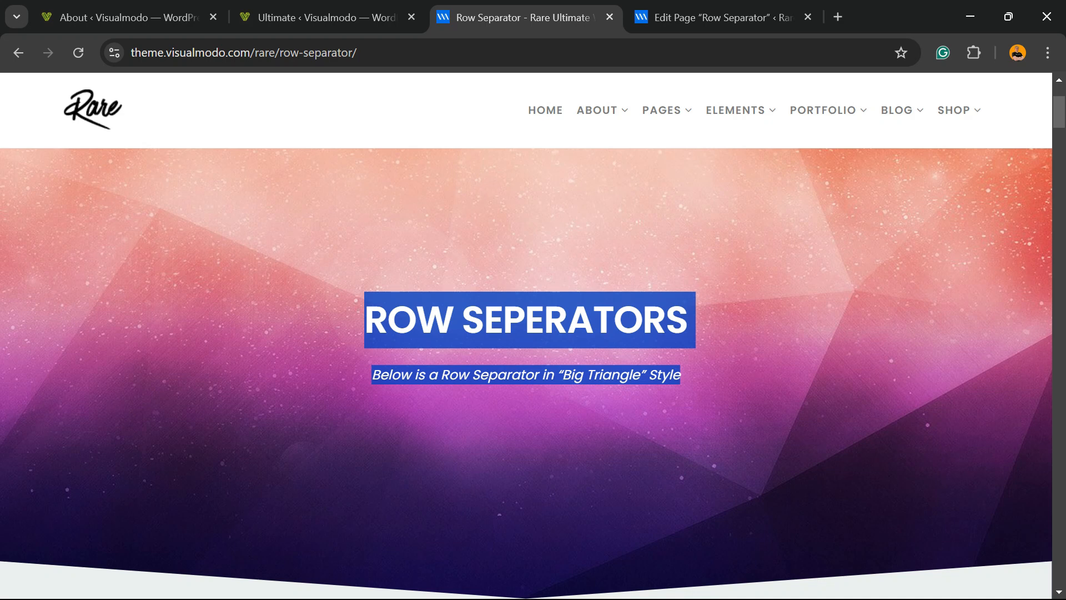
{"action": "left_click", "coordinate": [694, 388]}
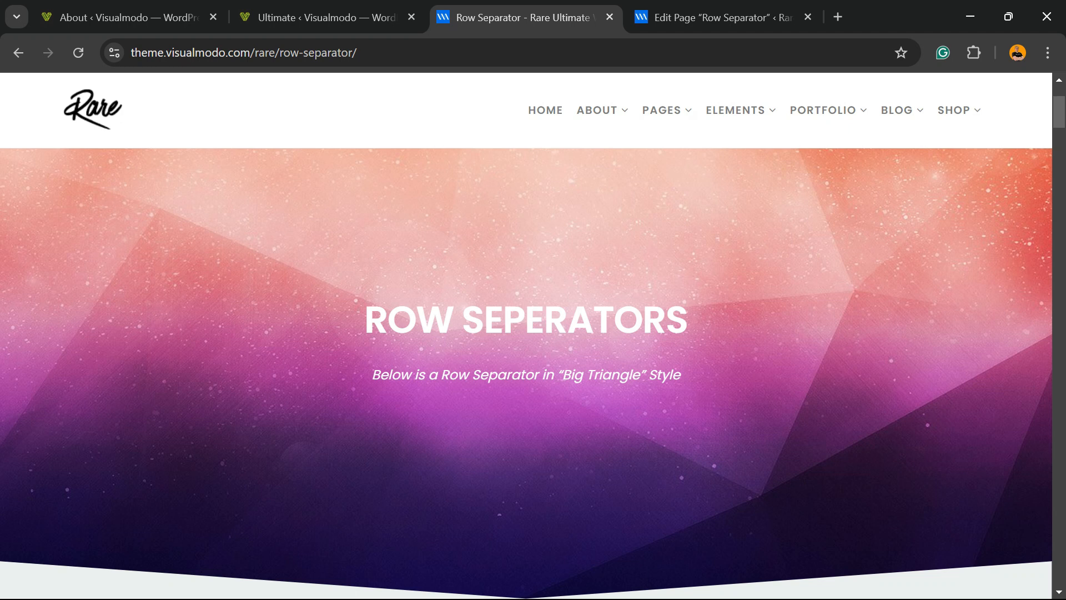
{"action": "left_click_drag", "start_coordinate": [387, 320], "coordinate": [681, 376]}
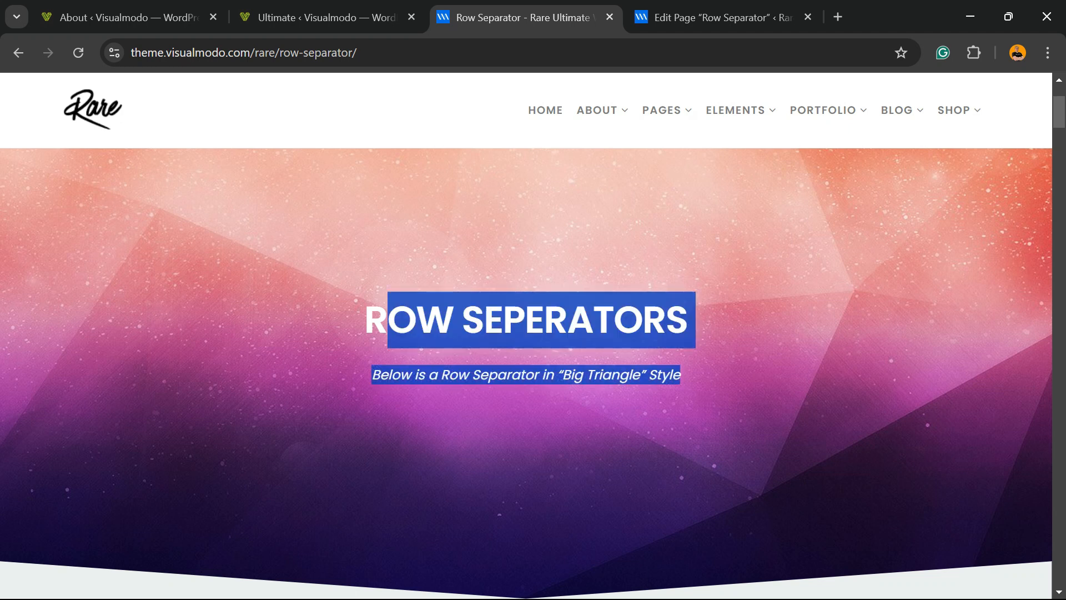
- Review the remaining separator styles on the demo page, from Triangle and Big Triangle Left through Round Split, and return to the page's beginning
{"action": "scroll", "coordinate": [527, 333], "scroll_direction": "down", "scroll_amount": 3}
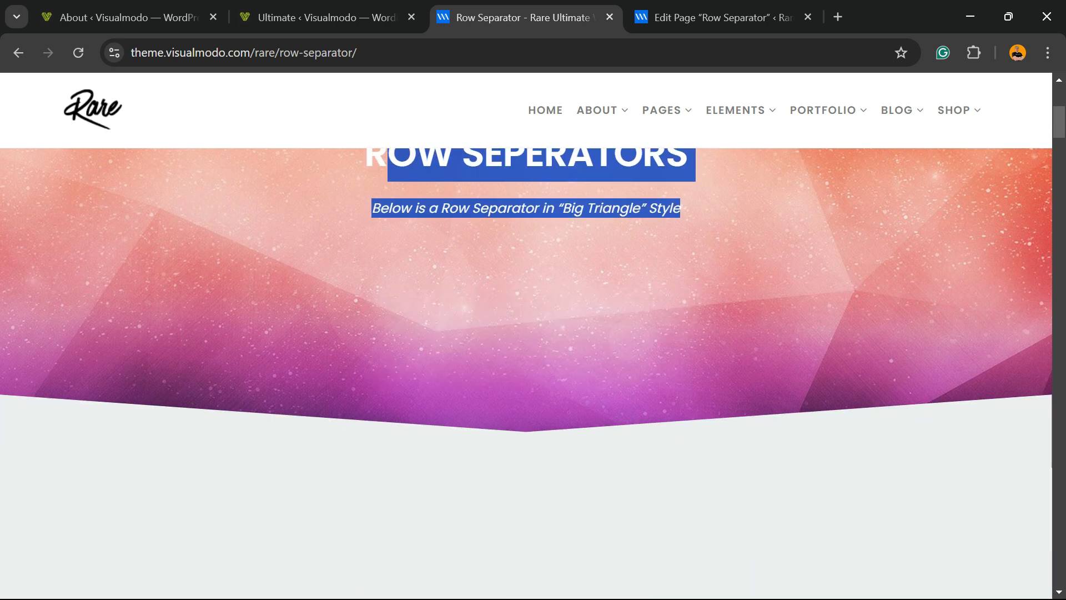
{"action": "scroll", "coordinate": [526, 333], "scroll_direction": "down", "scroll_amount": 10}
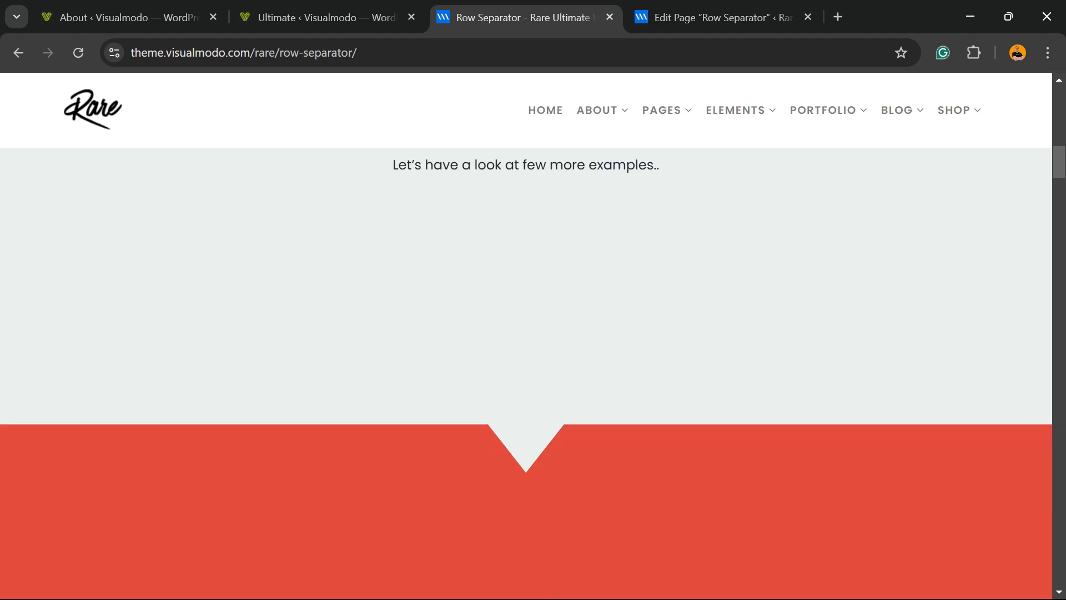
{"action": "scroll", "coordinate": [527, 333], "scroll_direction": "down", "scroll_amount": 10}
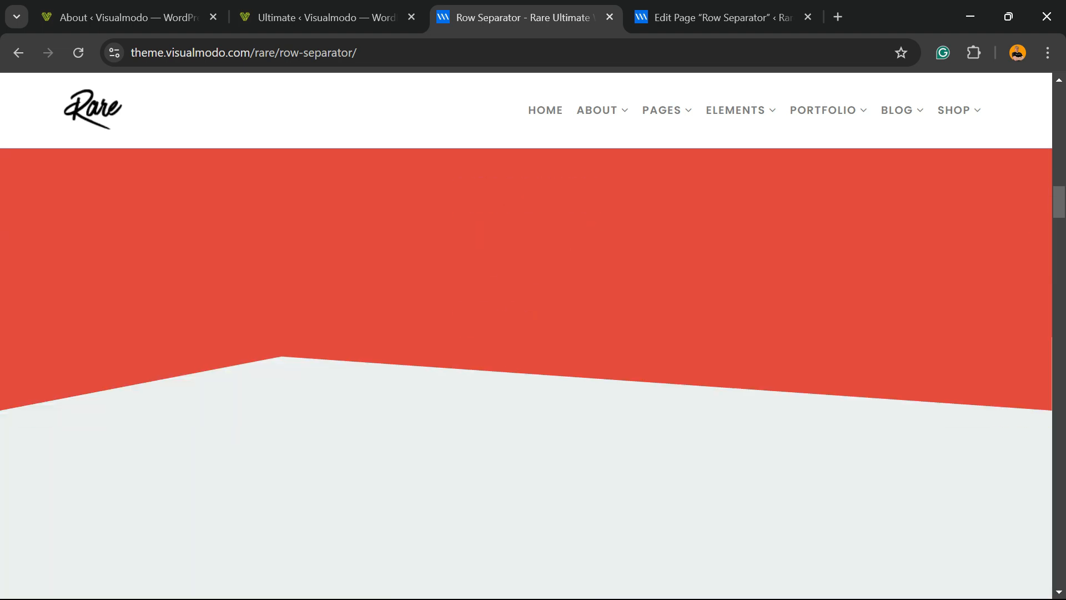
{"action": "scroll", "coordinate": [527, 334], "scroll_direction": "down", "scroll_amount": 5}
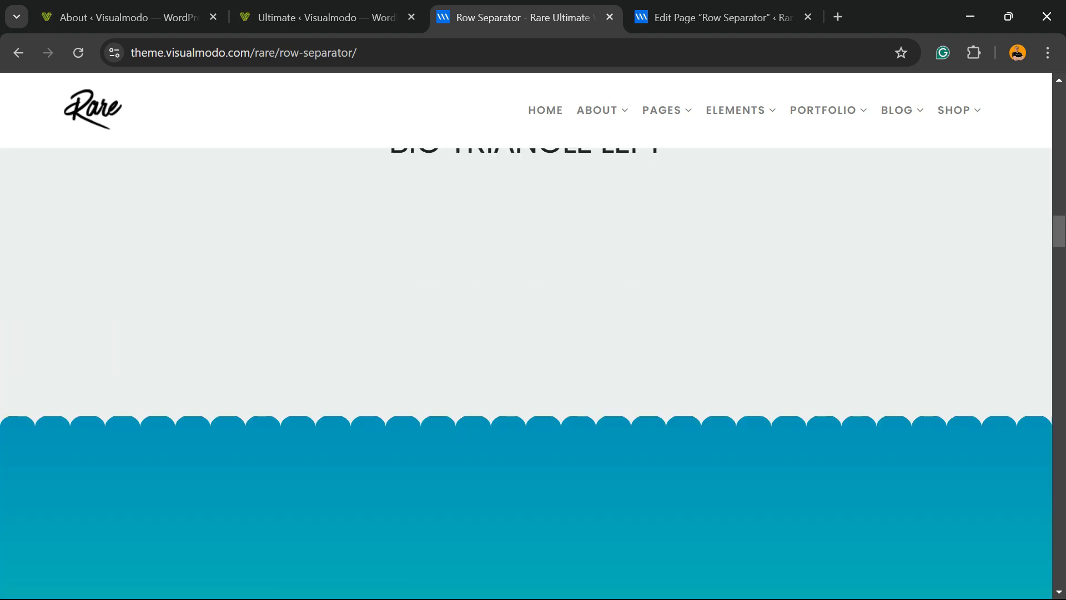
{"action": "scroll", "coordinate": [527, 333], "scroll_direction": "down", "scroll_amount": 10}
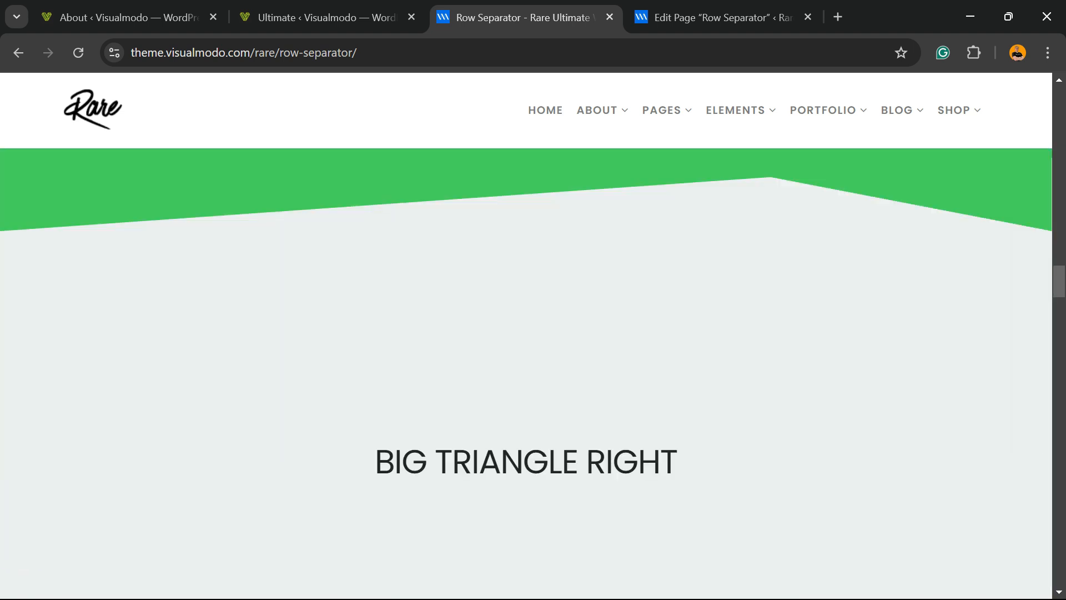
{"action": "scroll", "coordinate": [526, 333], "scroll_direction": "down", "scroll_amount": 6}
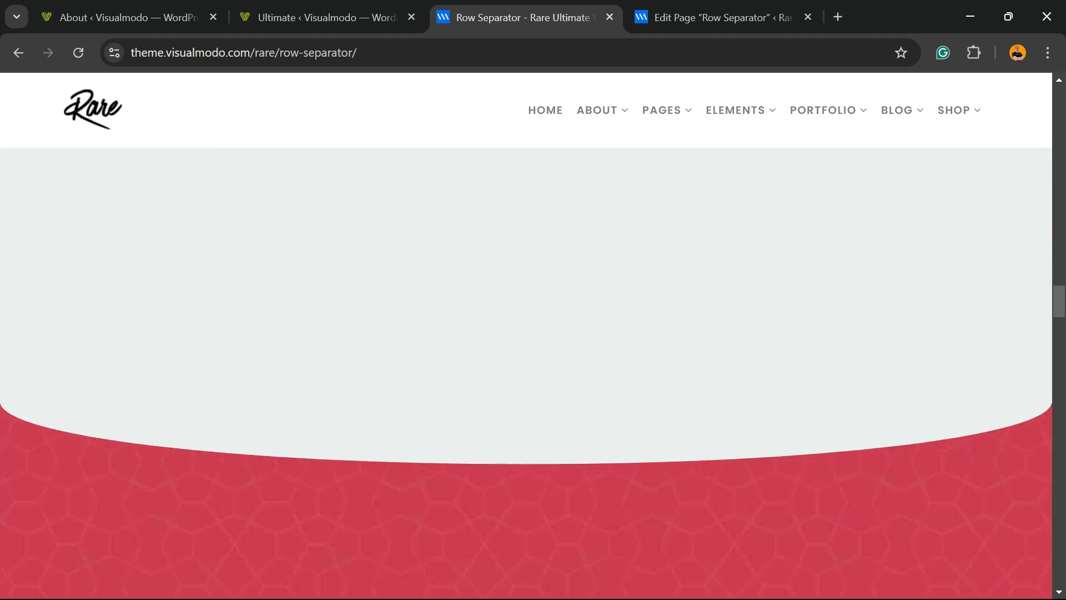
{"action": "scroll", "coordinate": [526, 333], "scroll_direction": "down", "scroll_amount": 10}
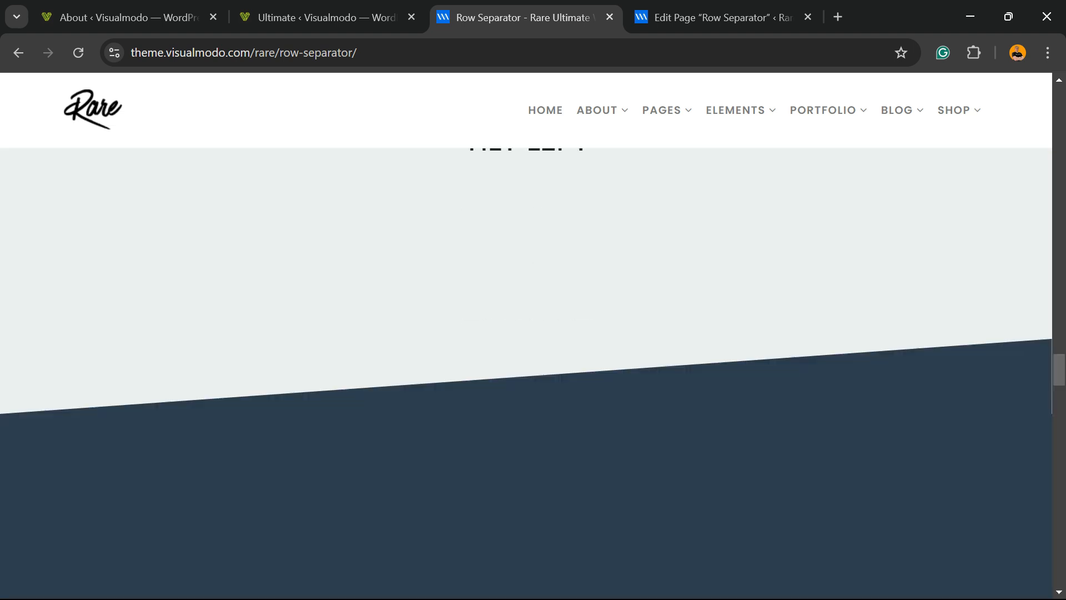
{"action": "scroll", "coordinate": [526, 333], "scroll_direction": "down", "scroll_amount": 14}
{"action": "scroll", "coordinate": [526, 334], "scroll_direction": "up", "scroll_amount": 5}
{"action": "scroll", "coordinate": [526, 333], "scroll_direction": "down", "scroll_amount": 10}
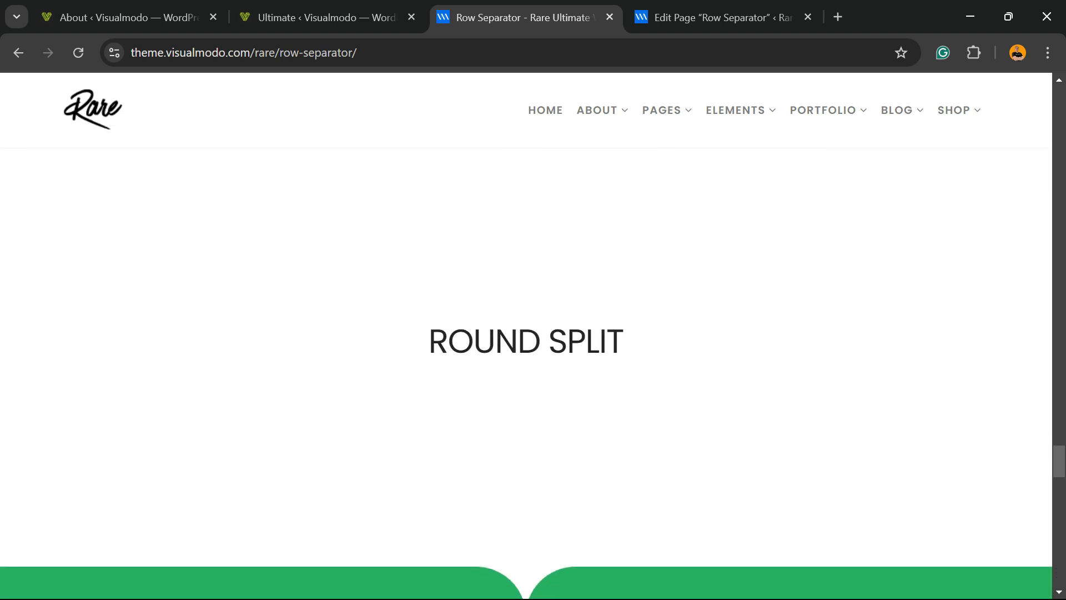
{"action": "scroll", "coordinate": [527, 333], "scroll_direction": "down", "scroll_amount": 8}
{"action": "scroll", "coordinate": [526, 333], "scroll_direction": "up", "scroll_amount": 5}
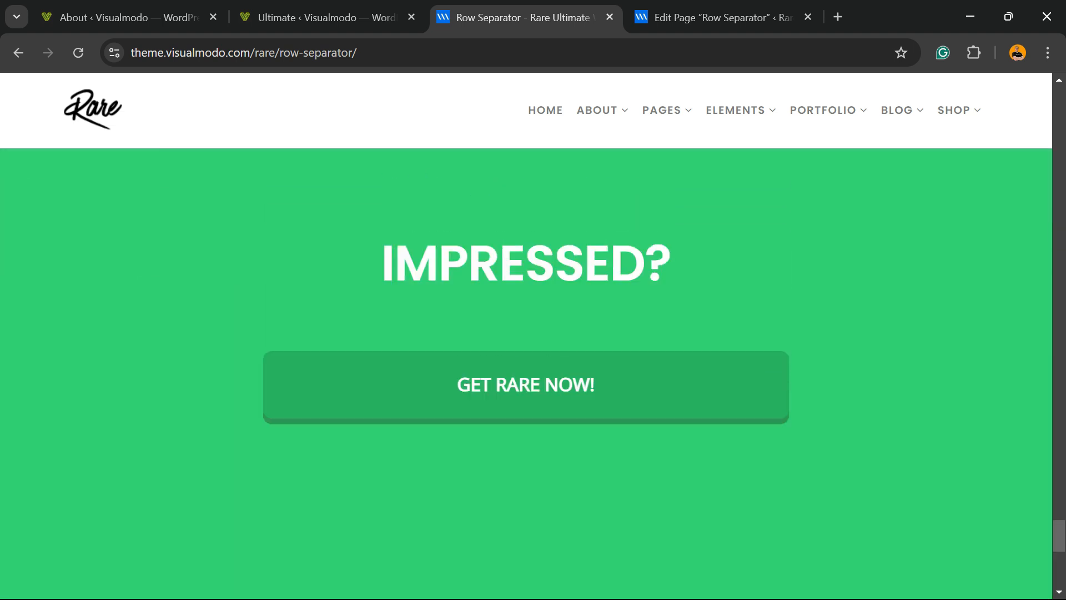
{"action": "scroll", "coordinate": [526, 333], "scroll_direction": "up", "scroll_amount": 20}
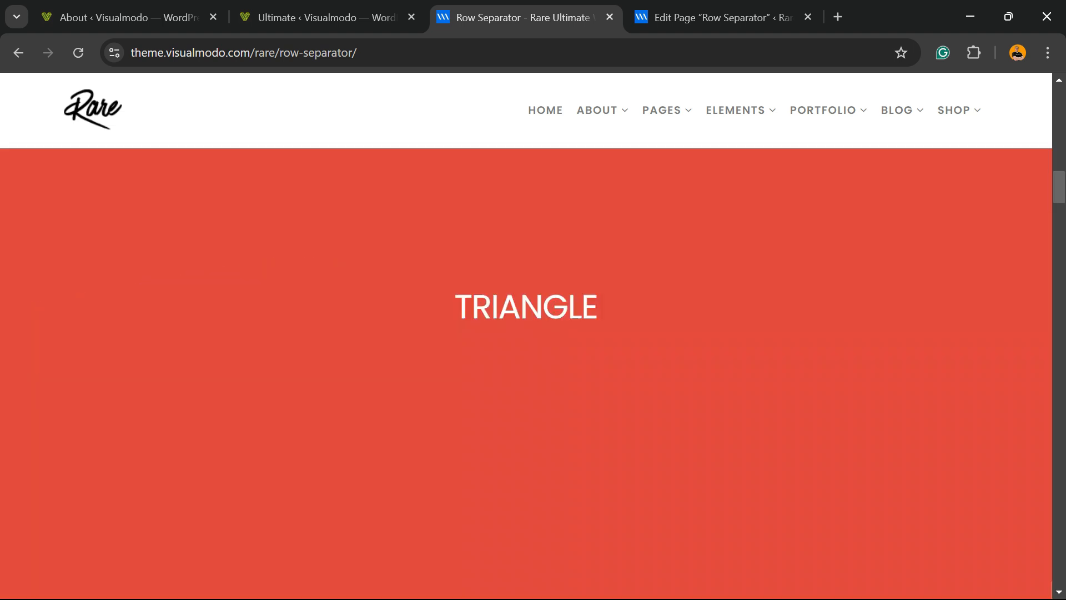
{"action": "scroll", "coordinate": [526, 334], "scroll_direction": "up", "scroll_amount": 2}
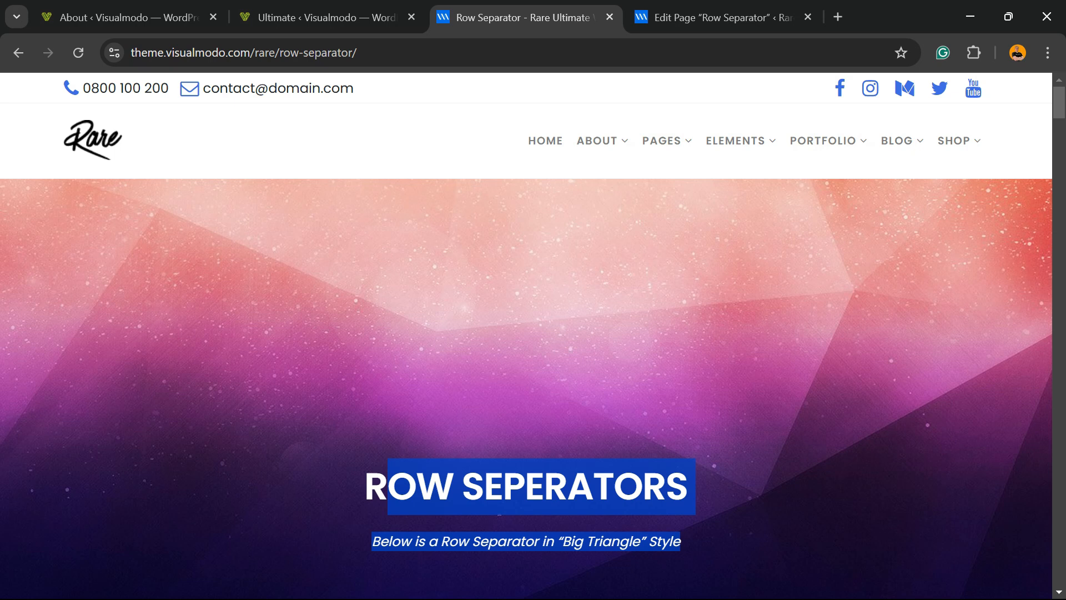
{"action": "left_click", "coordinate": [688, 522]}
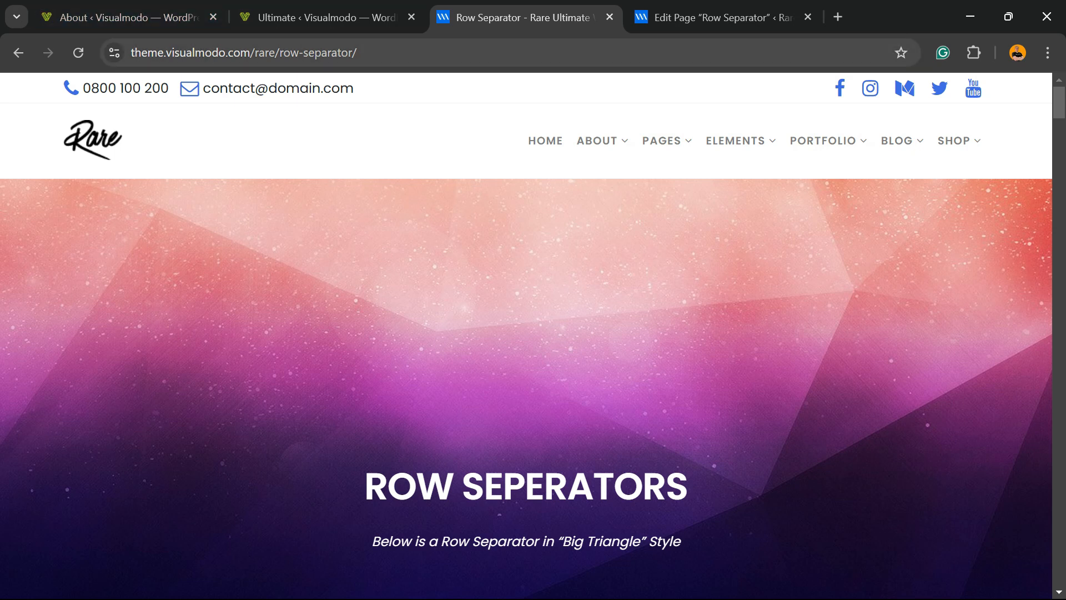
- View the WPBakery Page Builder welcome page and the about page of Ultimate Addons for WPBakery Page Builder
{"action": "left_click", "coordinate": [129, 18]}
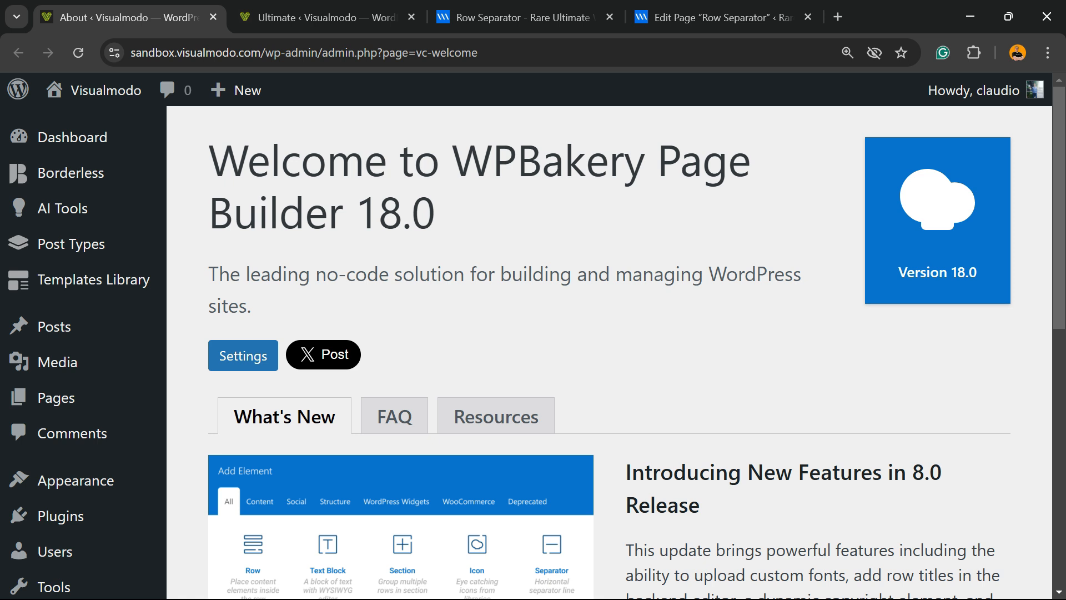
{"action": "left_click_drag", "start_coordinate": [495, 162], "coordinate": [751, 162]}
{"action": "left_click", "coordinate": [751, 162]}
{"action": "key", "text": "ctrl+Tab"}
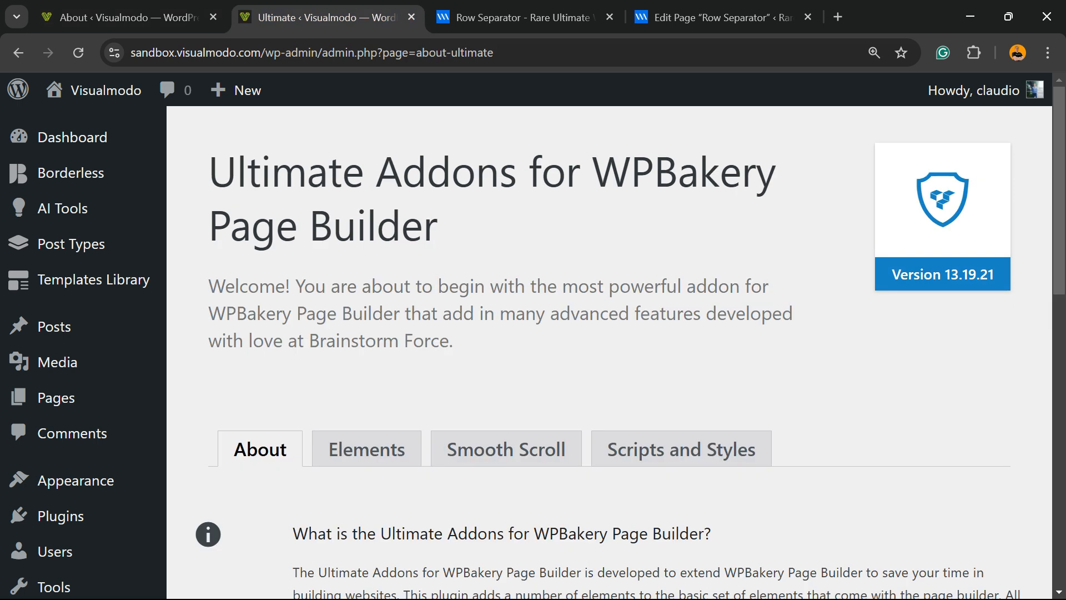
{"action": "left_click_drag", "start_coordinate": [209, 169], "coordinate": [438, 227]}
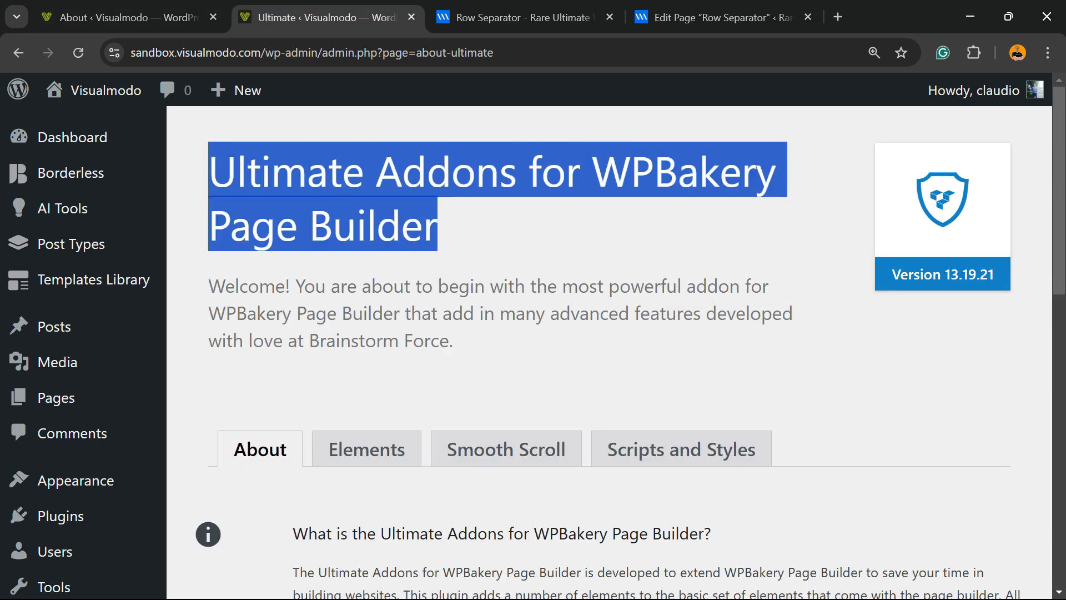
{"action": "left_click", "coordinate": [477, 228]}
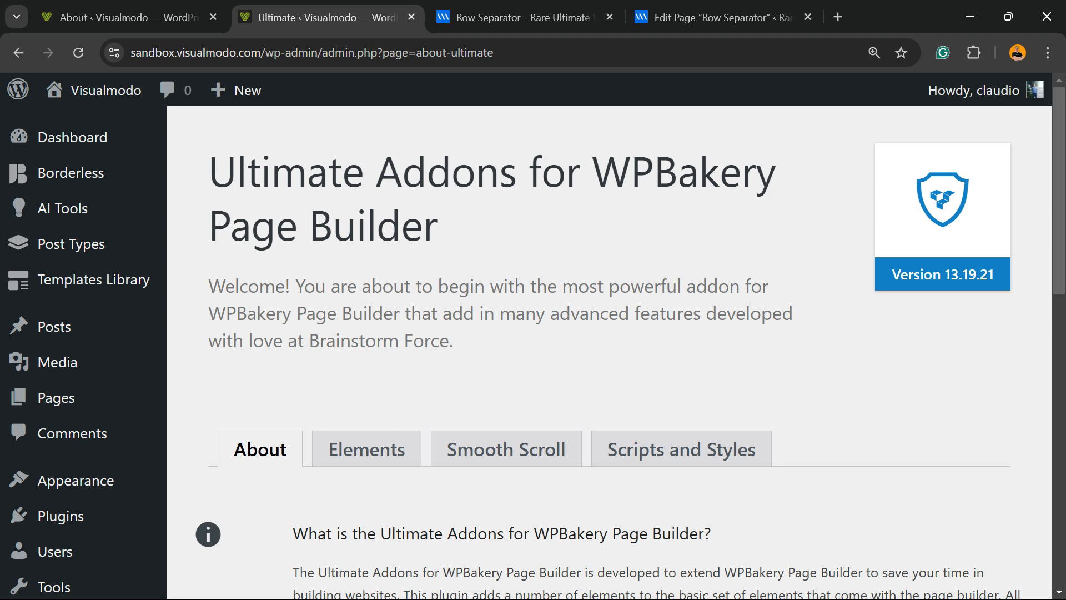
- Open the Elements settings of Ultimate Addons and review which modules are enabled, down to Row backgrounds
{"action": "left_click", "coordinate": [366, 449]}
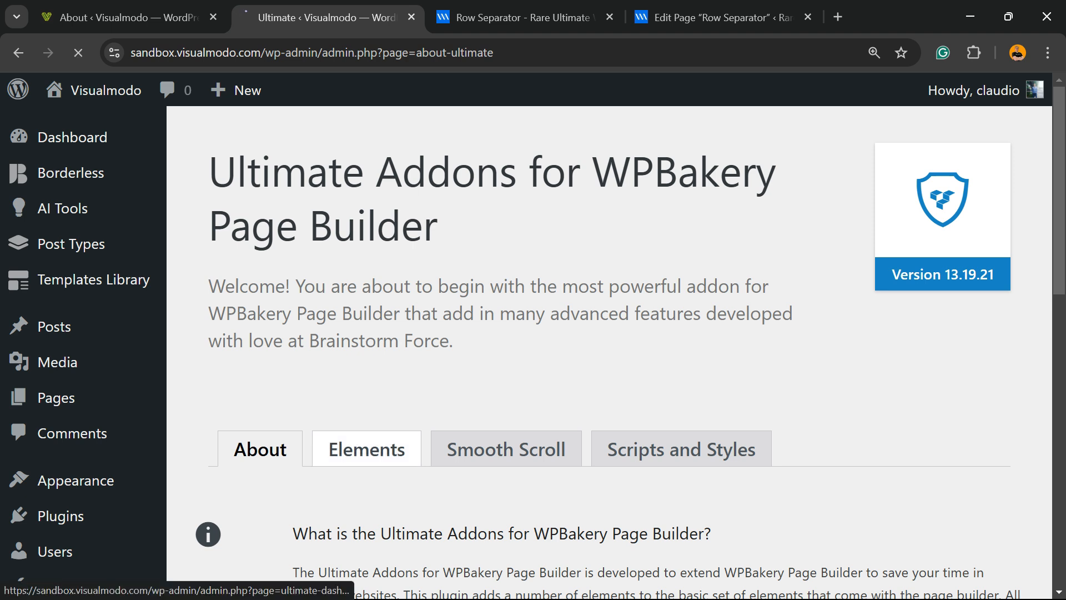
{"action": "scroll", "coordinate": [33, 438], "scroll_direction": "down", "scroll_amount": 4}
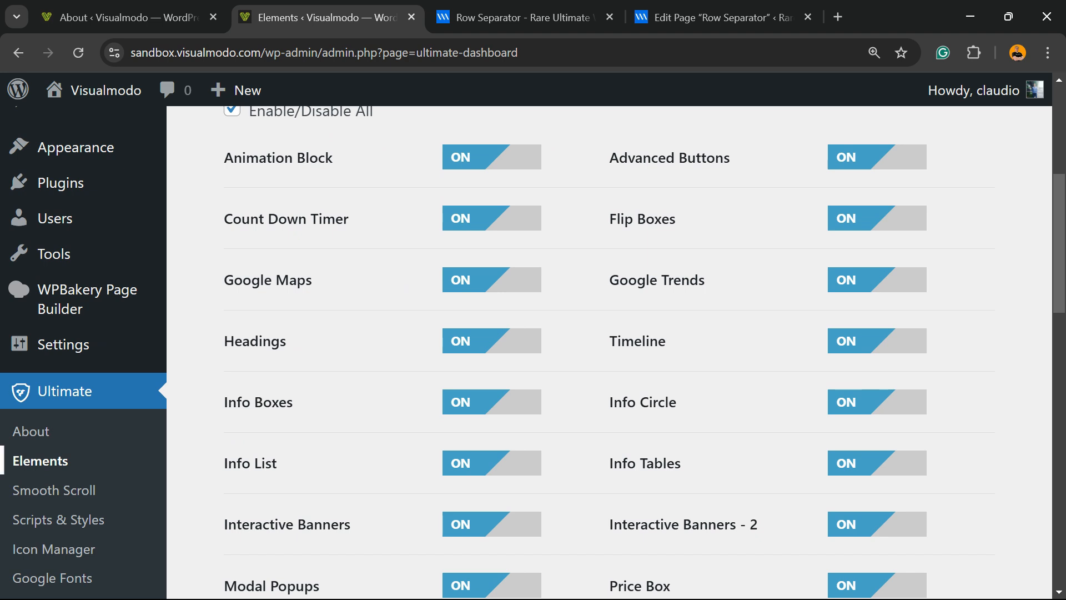
{"action": "scroll", "coordinate": [31, 431], "scroll_direction": "up", "scroll_amount": 3}
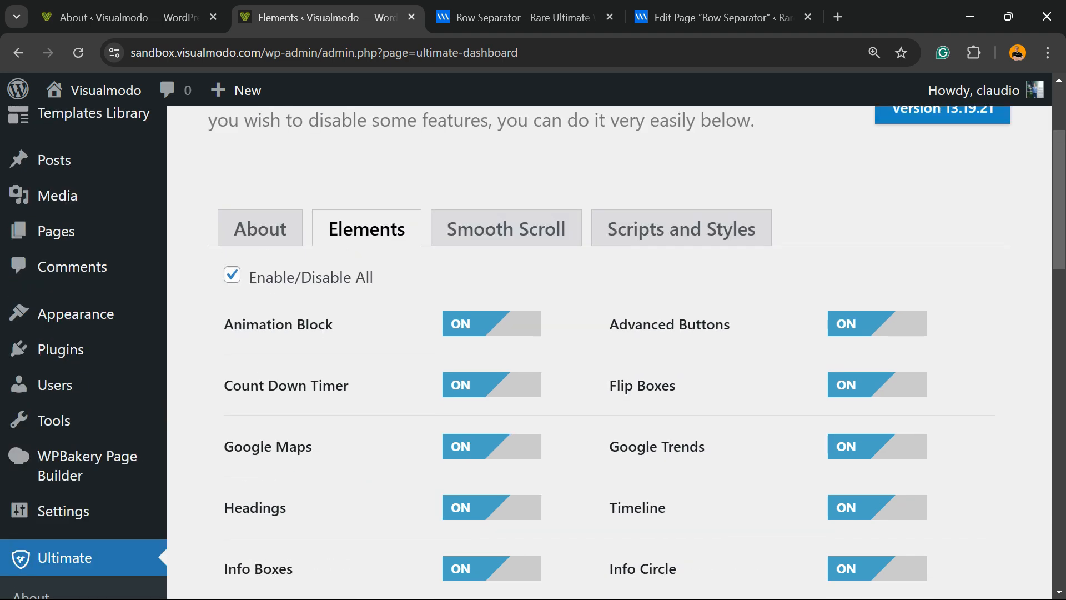
{"action": "scroll", "coordinate": [31, 431], "scroll_direction": "down", "scroll_amount": 10}
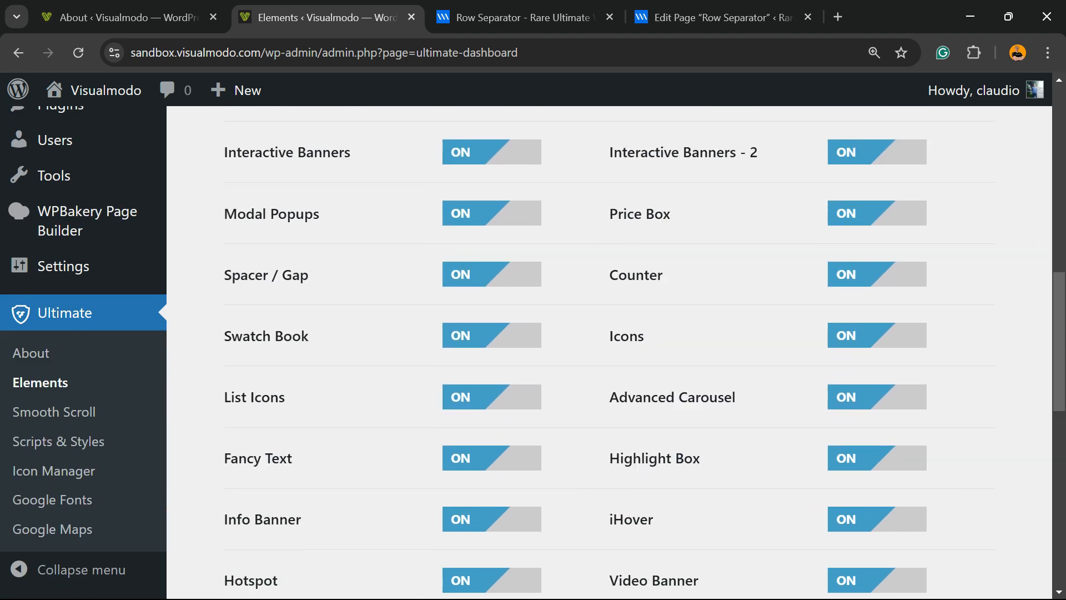
{"action": "scroll", "coordinate": [611, 355], "scroll_direction": "down", "scroll_amount": 8}
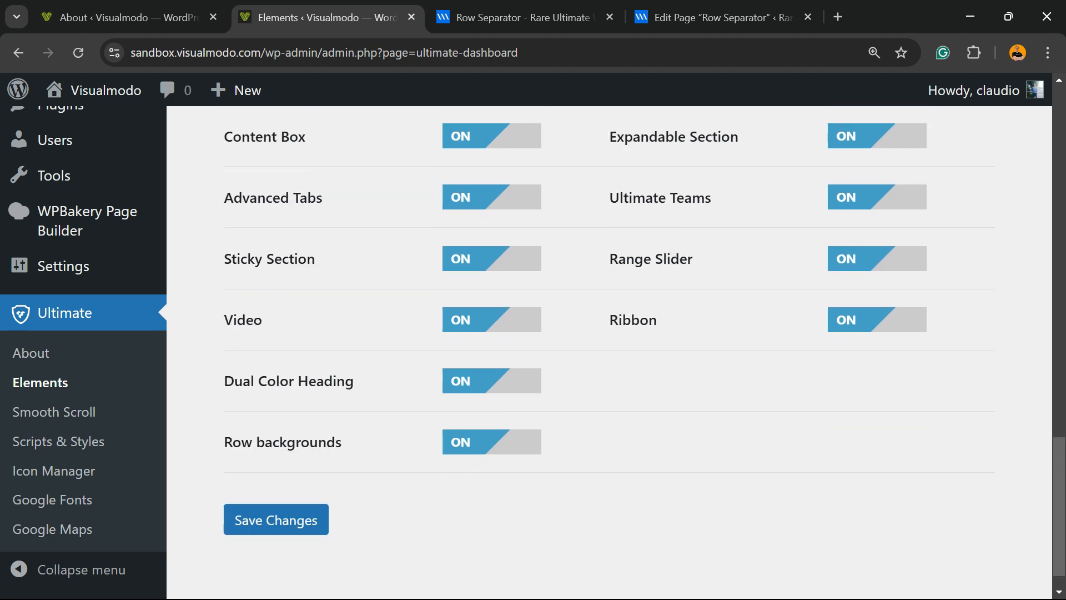
{"action": "scroll", "coordinate": [610, 356], "scroll_direction": "up", "scroll_amount": 15}
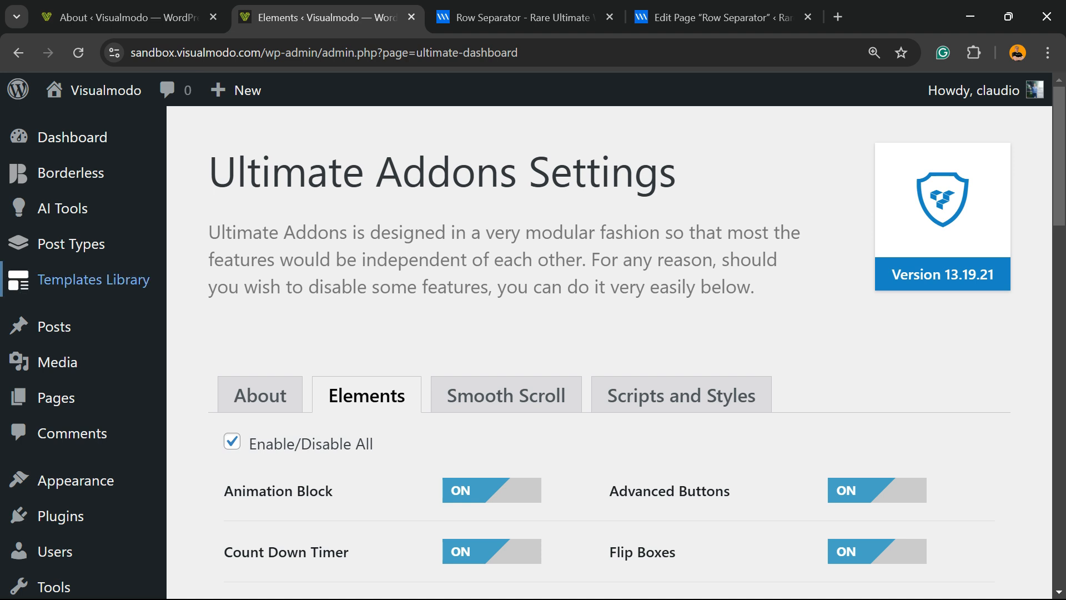
- Switch to the Row Separator page's WordPress editor and examine its WPBakery rows, elements and page settings
{"action": "left_click", "coordinate": [516, 18]}
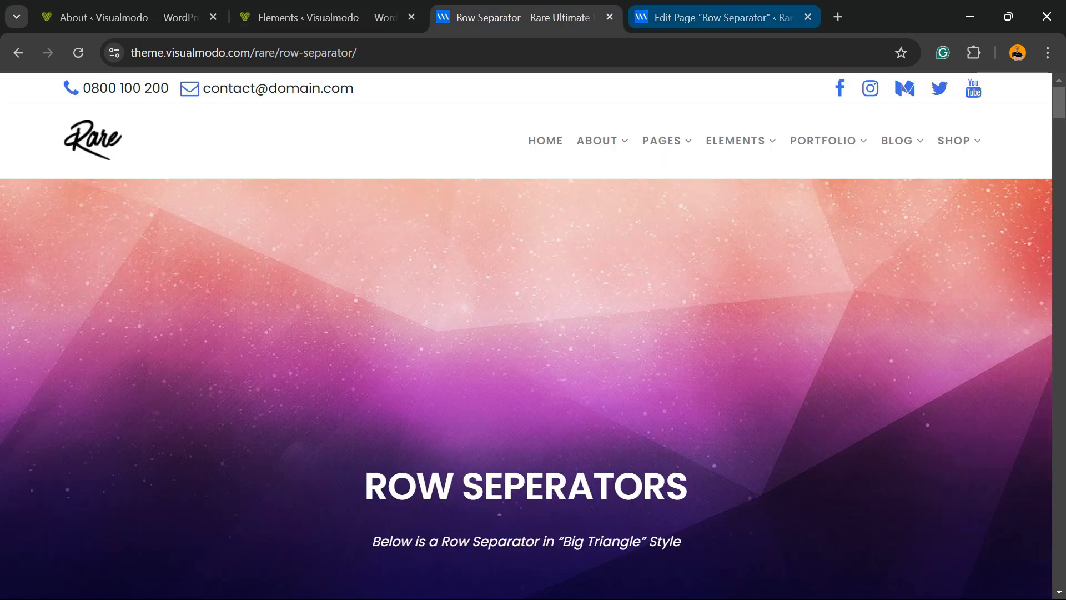
{"action": "left_click", "coordinate": [724, 17]}
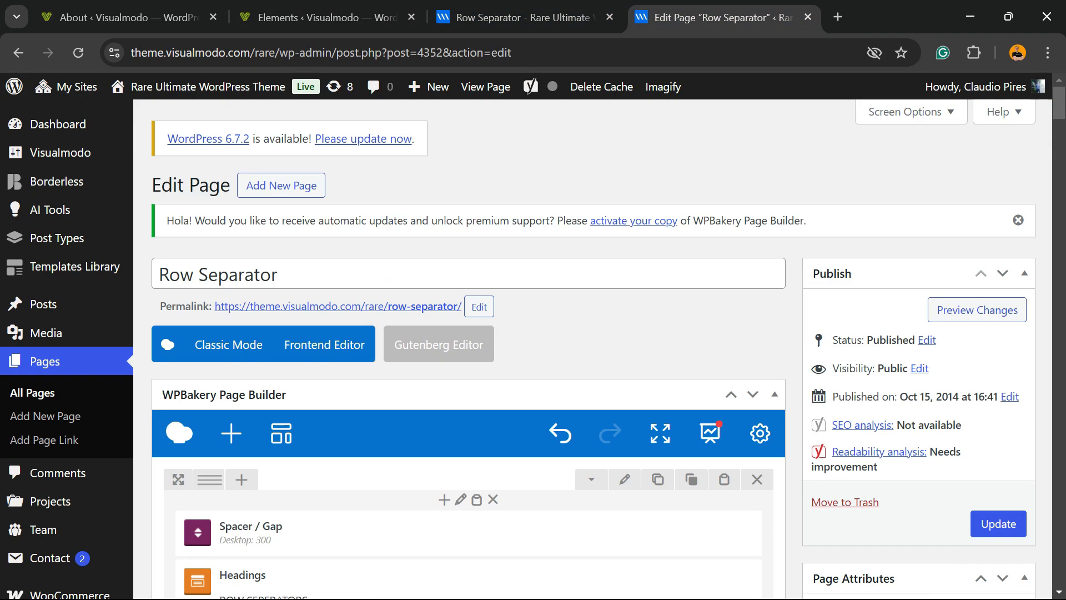
{"action": "scroll", "coordinate": [595, 356], "scroll_direction": "down", "scroll_amount": 3}
{"action": "scroll", "coordinate": [472, 333], "scroll_direction": "down", "scroll_amount": 3}
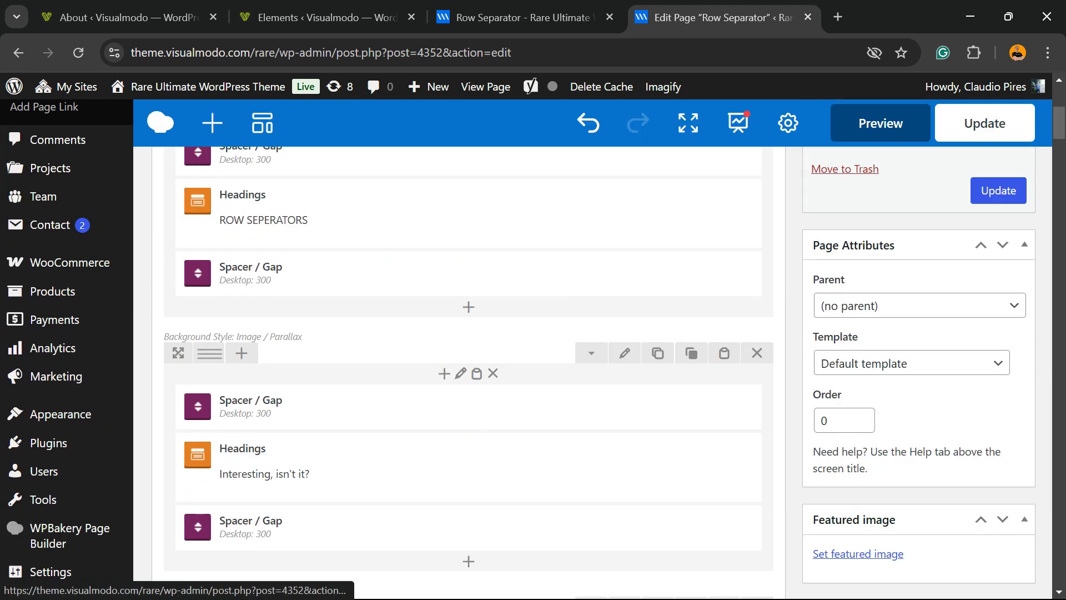
{"action": "scroll", "coordinate": [472, 334], "scroll_direction": "up", "scroll_amount": 3}
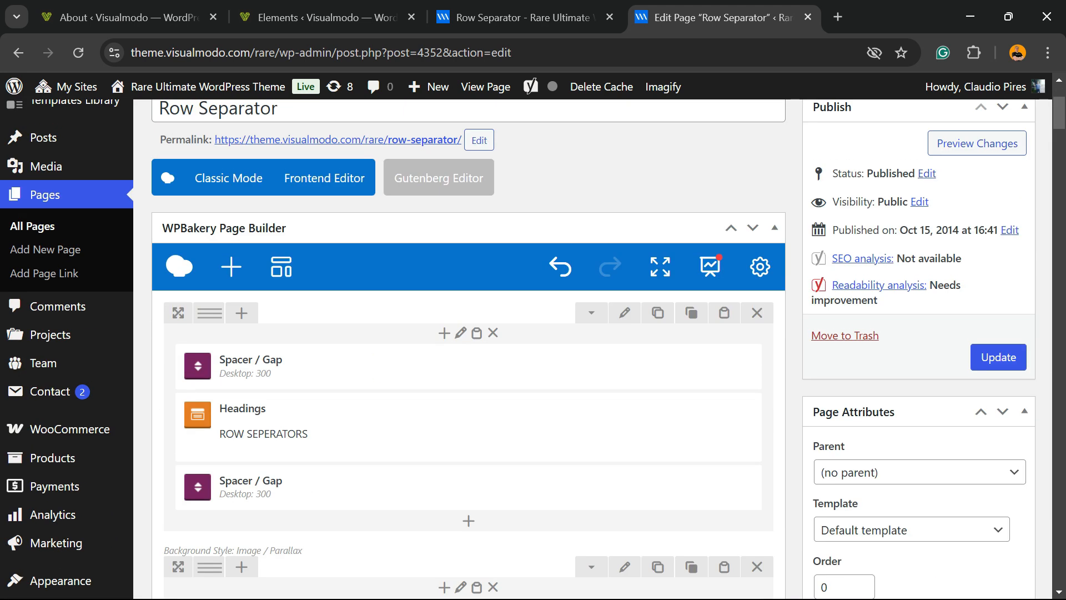
{"action": "scroll", "coordinate": [472, 366], "scroll_direction": "down", "scroll_amount": 3}
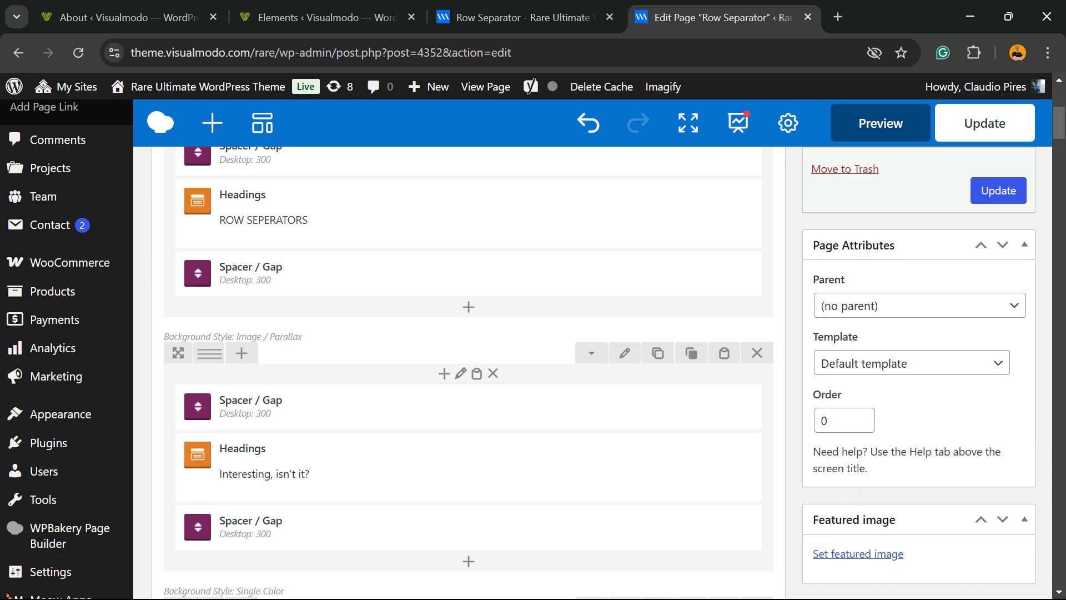
{"action": "scroll", "coordinate": [472, 334], "scroll_direction": "down", "scroll_amount": 8}
{"action": "scroll", "coordinate": [472, 334], "scroll_direction": "up", "scroll_amount": 15}
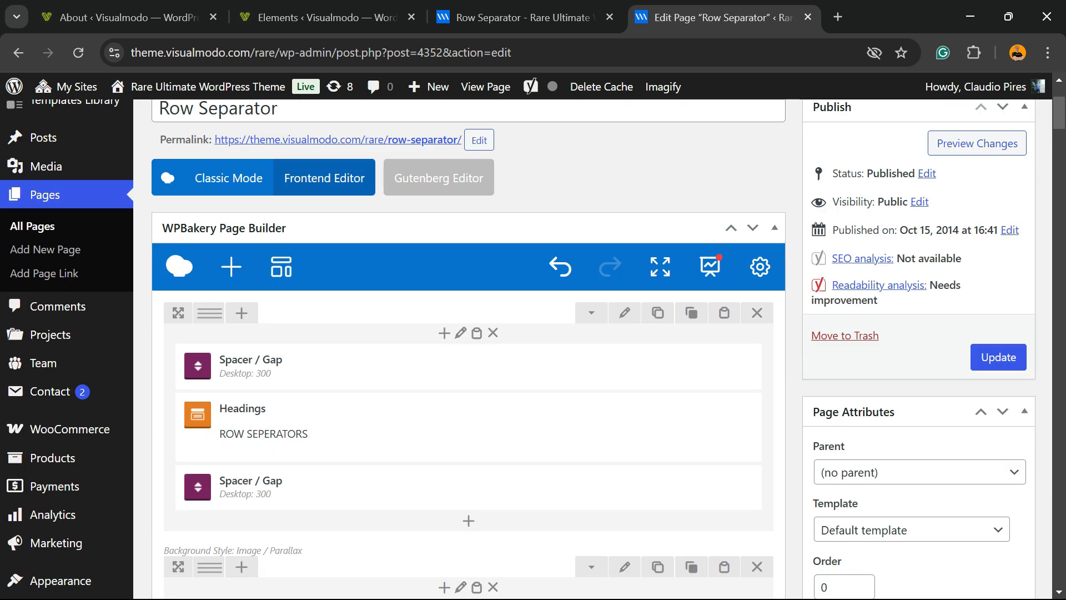
{"action": "scroll", "coordinate": [472, 366], "scroll_direction": "down", "scroll_amount": 3}
{"action": "scroll", "coordinate": [472, 366], "scroll_direction": "up", "scroll_amount": 3}
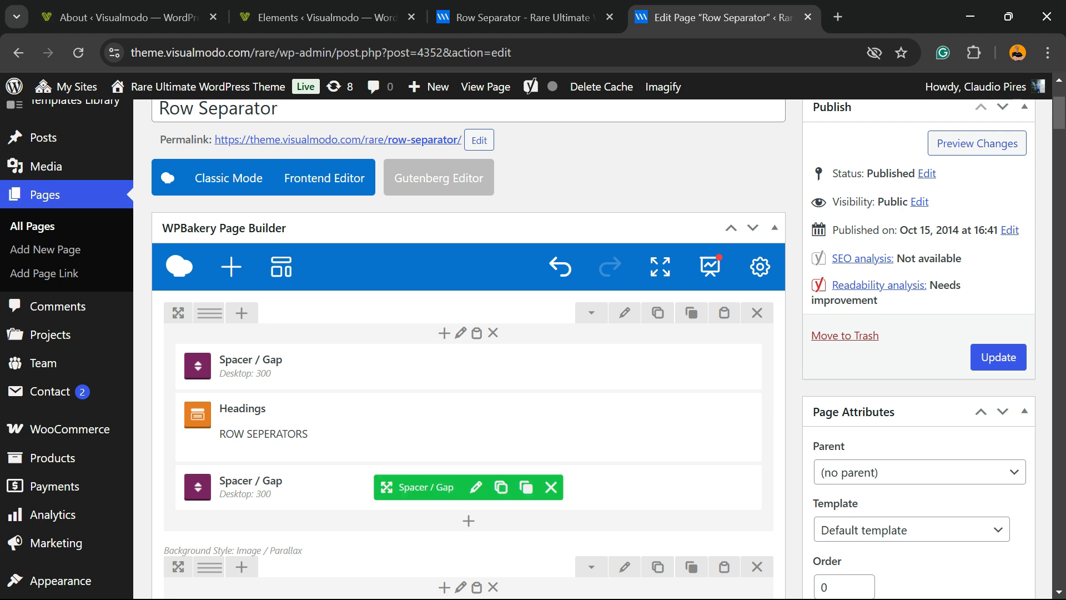
{"action": "scroll", "coordinate": [466, 427], "scroll_direction": "down", "scroll_amount": 15}
{"action": "scroll", "coordinate": [466, 361], "scroll_direction": "down", "scroll_amount": 15}
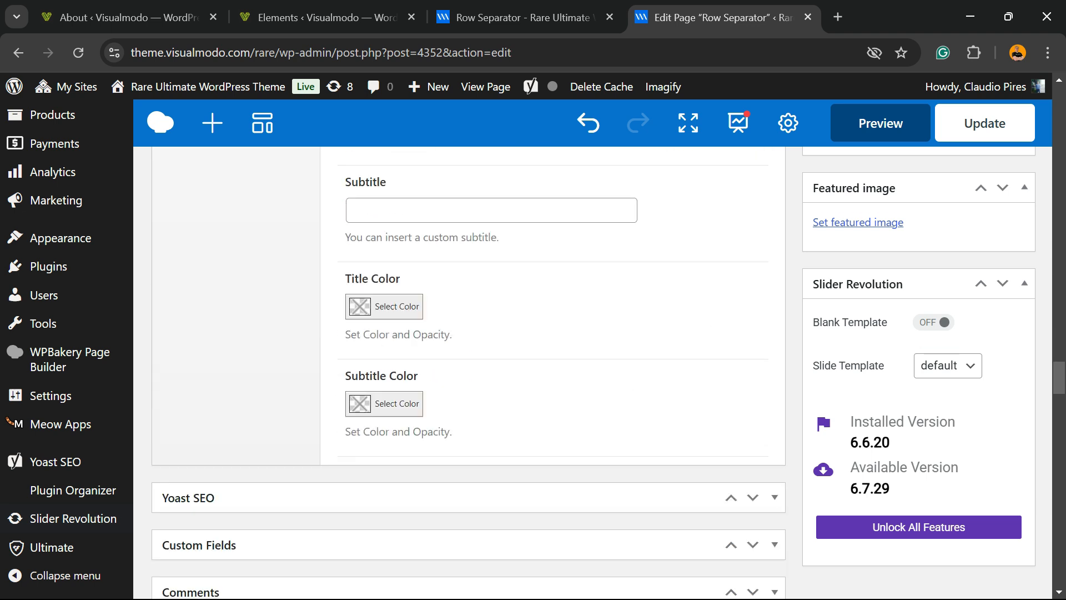
- Add a new empty Row element at the end of the page's WPBakery layout
{"action": "scroll", "coordinate": [467, 361], "scroll_direction": "up", "scroll_amount": 10}
{"action": "left_click", "coordinate": [468, 419]}
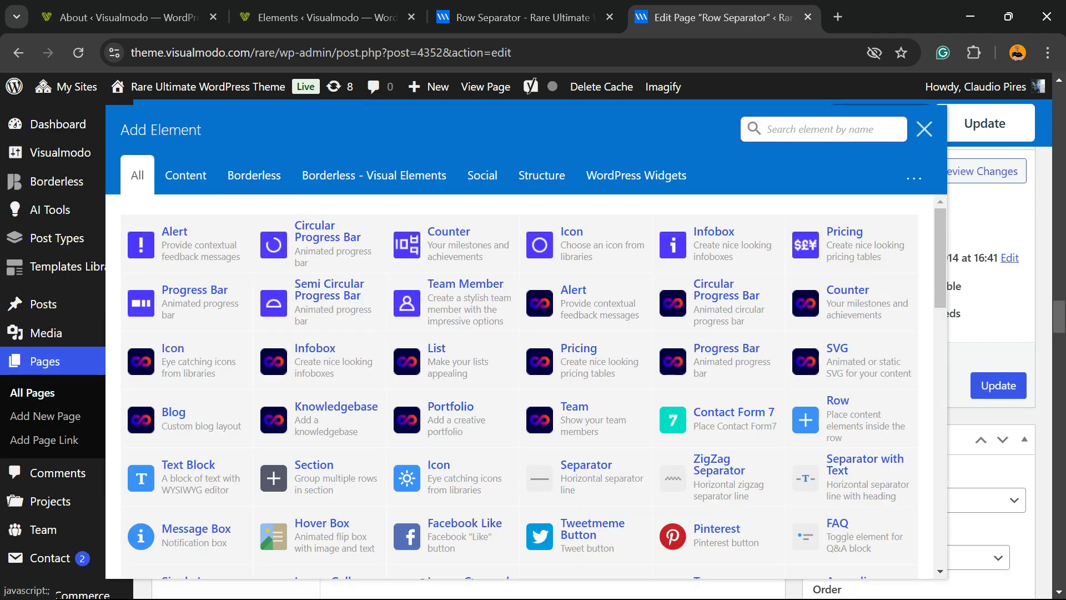
{"action": "left_click", "coordinate": [186, 175]}
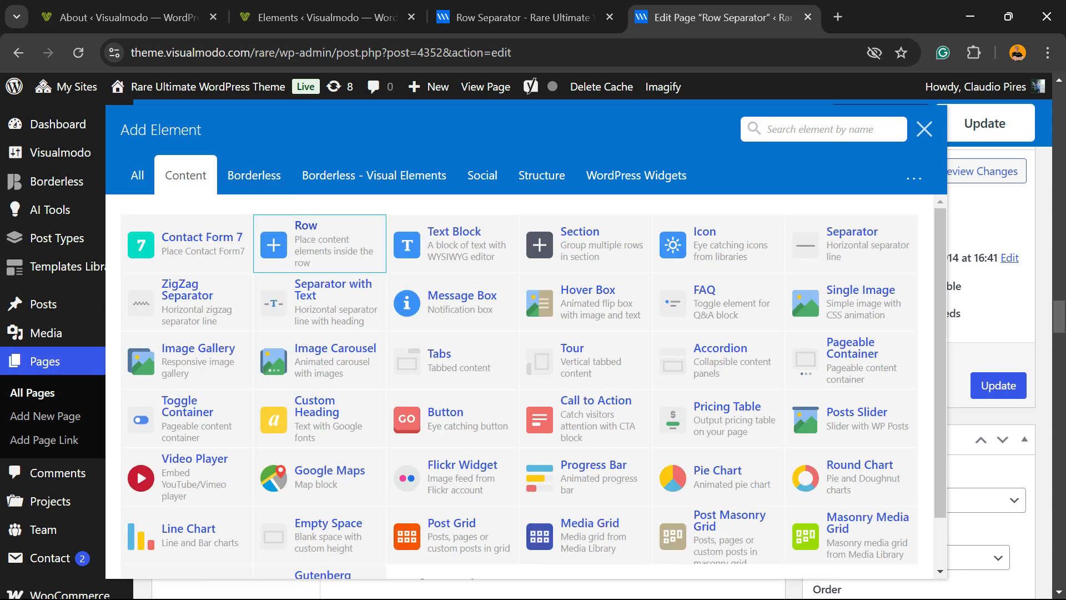
{"action": "left_click", "coordinate": [311, 242]}
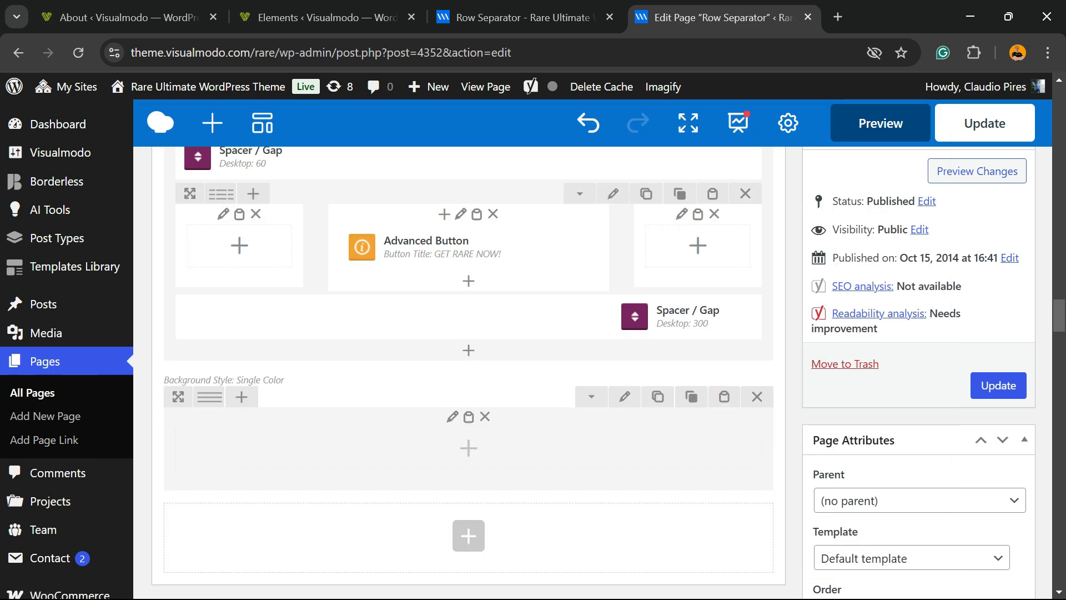
- Insert a Text Block with its default placeholder text into the new empty row and save it
{"action": "left_click", "coordinate": [468, 447]}
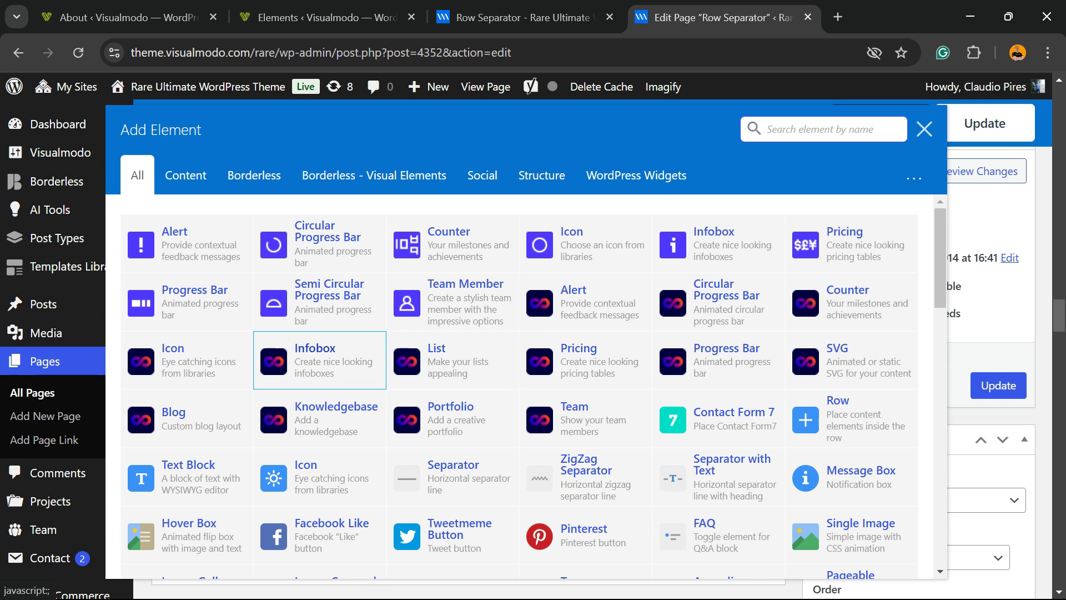
{"action": "scroll", "coordinate": [311, 363], "scroll_direction": "down", "scroll_amount": 4}
{"action": "scroll", "coordinate": [200, 377], "scroll_direction": "up", "scroll_amount": 2}
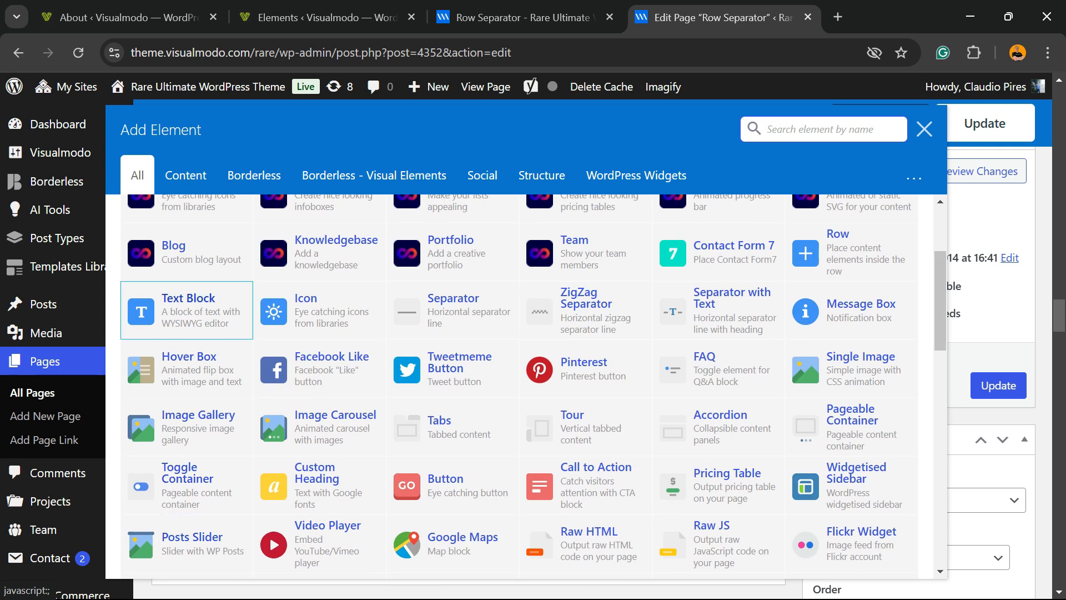
{"action": "left_click", "coordinate": [186, 309]}
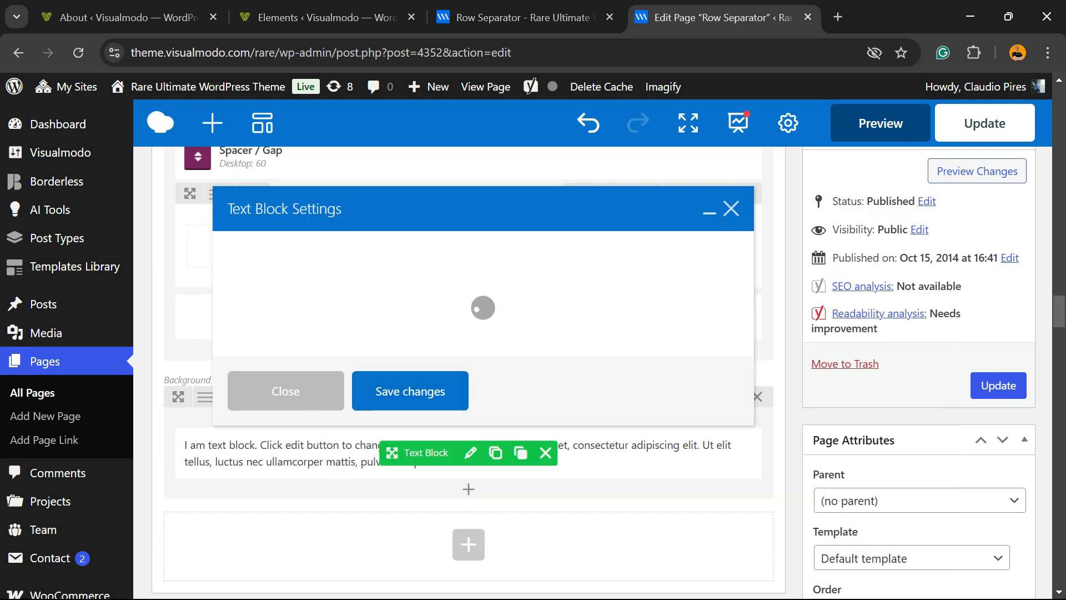
{"action": "left_click", "coordinate": [410, 547]}
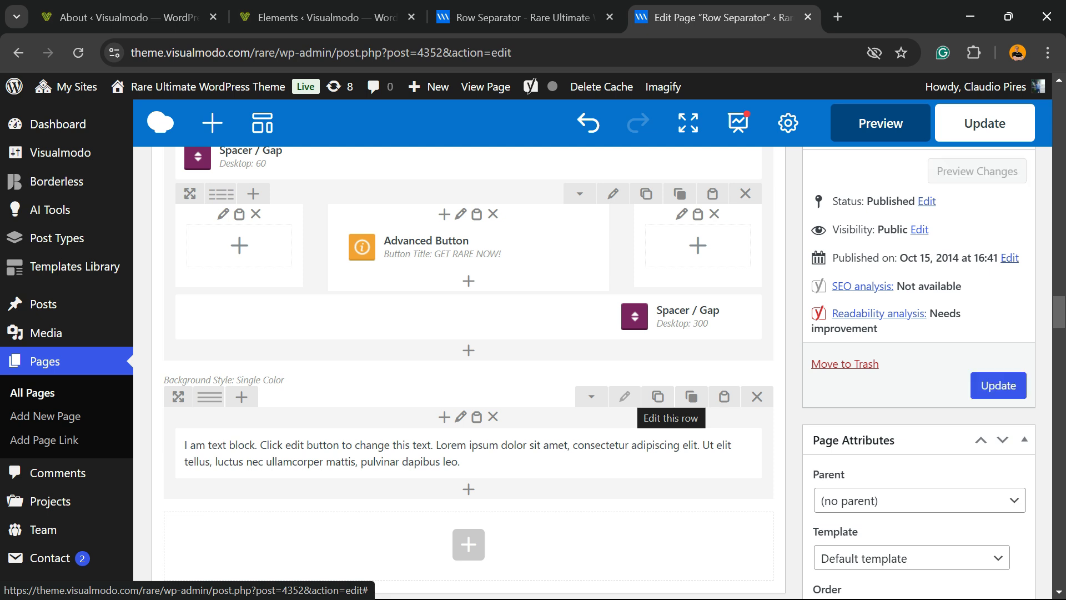
- Inspect the new row's design options and its available background styles, and close the row settings
{"action": "left_click", "coordinate": [623, 396]}
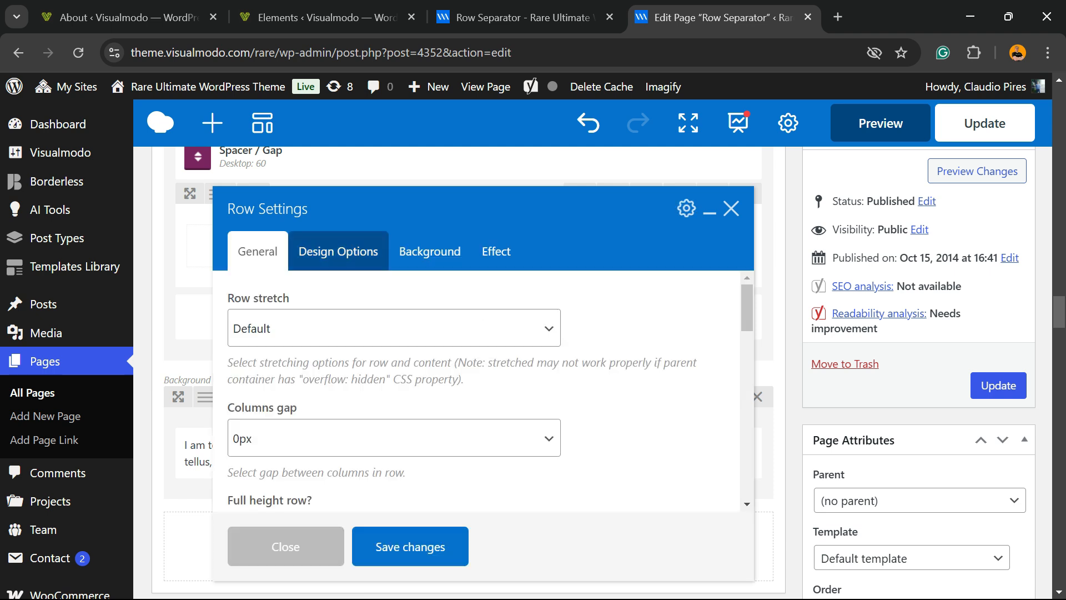
{"action": "left_click", "coordinate": [338, 252]}
{"action": "left_click", "coordinate": [429, 251]}
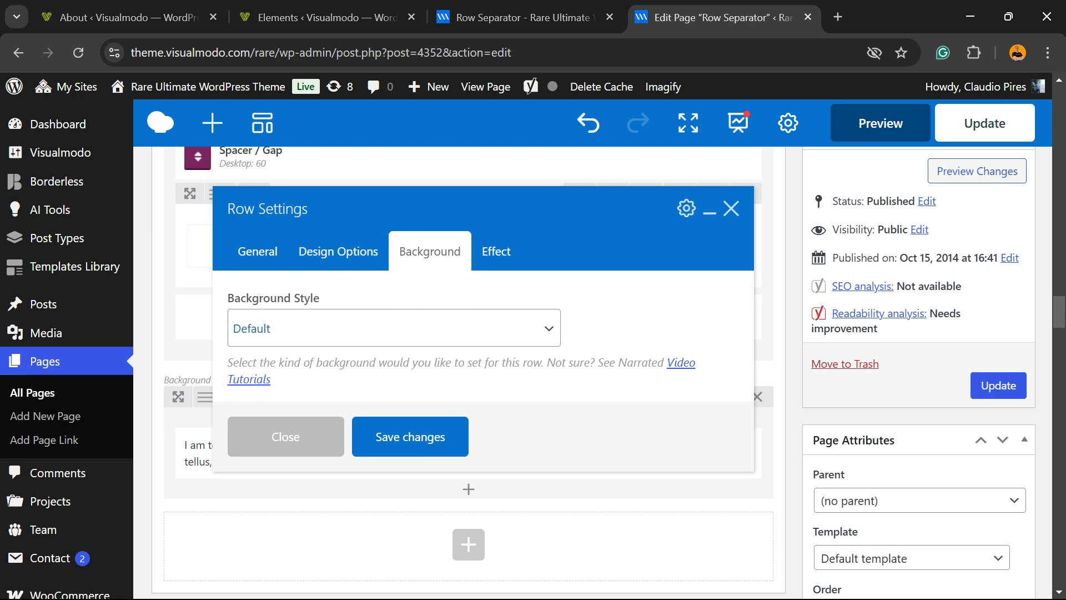
{"action": "left_click", "coordinate": [261, 329]}
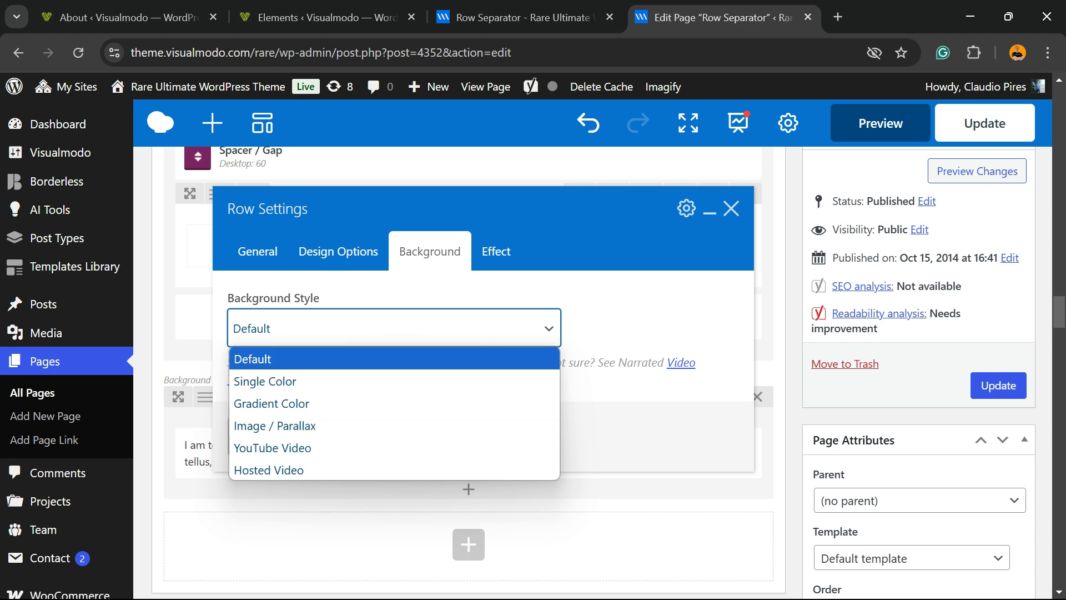
{"action": "left_click", "coordinate": [731, 209]}
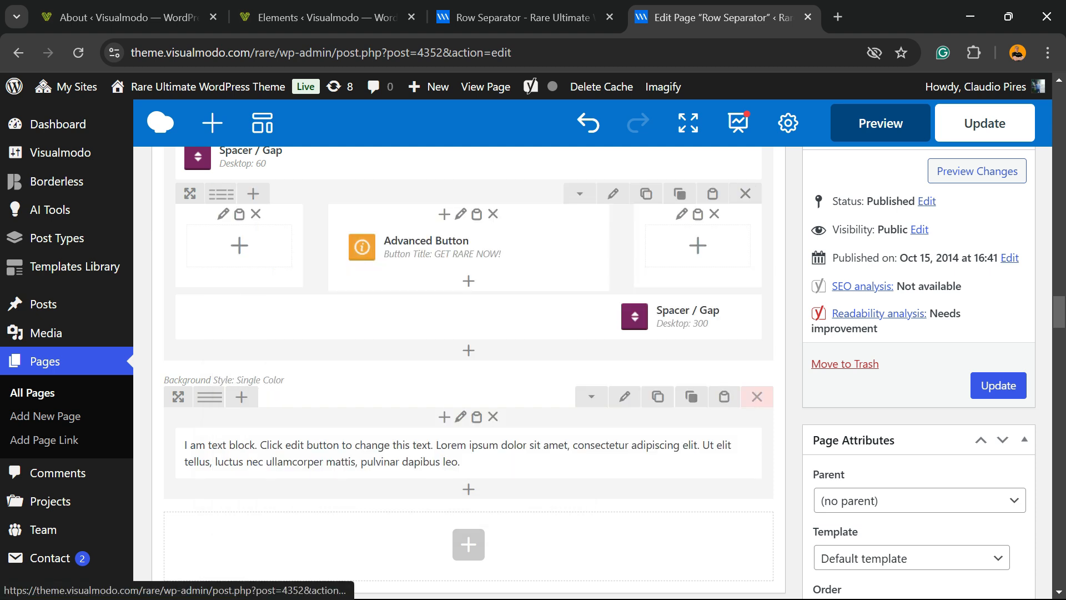
- Open the Effect settings of the page's first row, the one holding the ROW SEPERATORS heading, at the Separator option
{"action": "scroll", "coordinate": [468, 342], "scroll_direction": "up", "scroll_amount": 8}
{"action": "scroll", "coordinate": [468, 342], "scroll_direction": "up", "scroll_amount": 10}
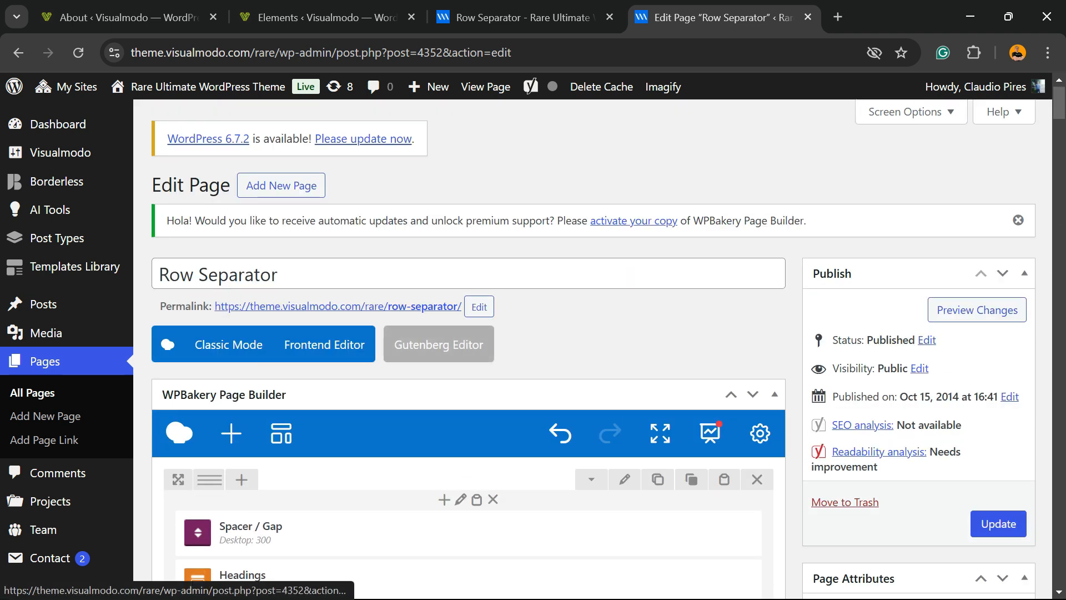
{"action": "scroll", "coordinate": [468, 342], "scroll_direction": "down", "scroll_amount": 3}
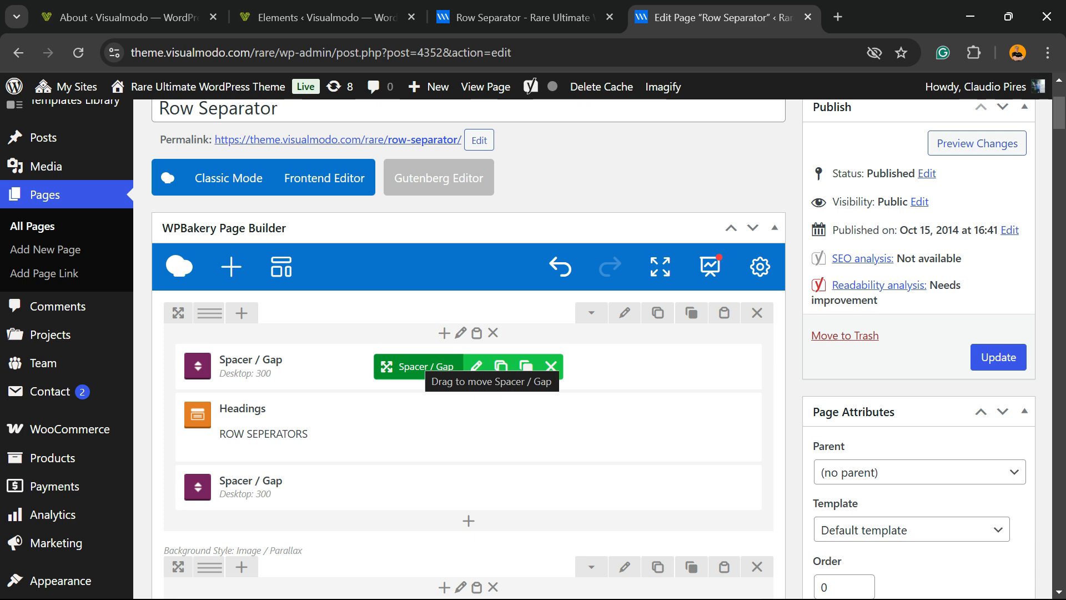
{"action": "scroll", "coordinate": [428, 368], "scroll_direction": "down", "scroll_amount": 3}
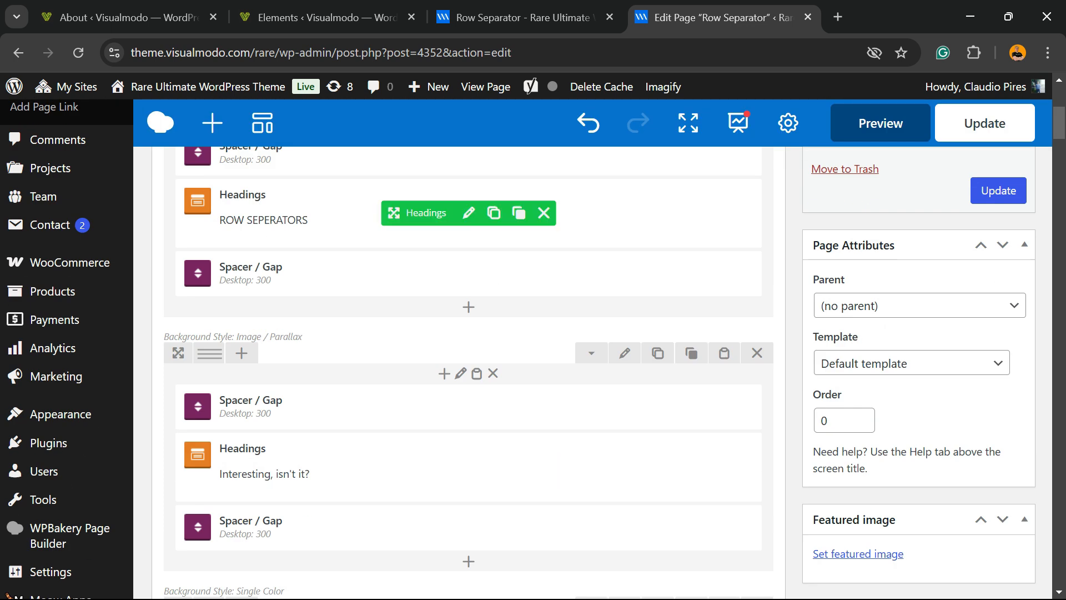
{"action": "scroll", "coordinate": [468, 333], "scroll_direction": "down", "scroll_amount": 3}
{"action": "scroll", "coordinate": [468, 333], "scroll_direction": "up", "scroll_amount": 3}
{"action": "scroll", "coordinate": [468, 333], "scroll_direction": "up", "scroll_amount": 4}
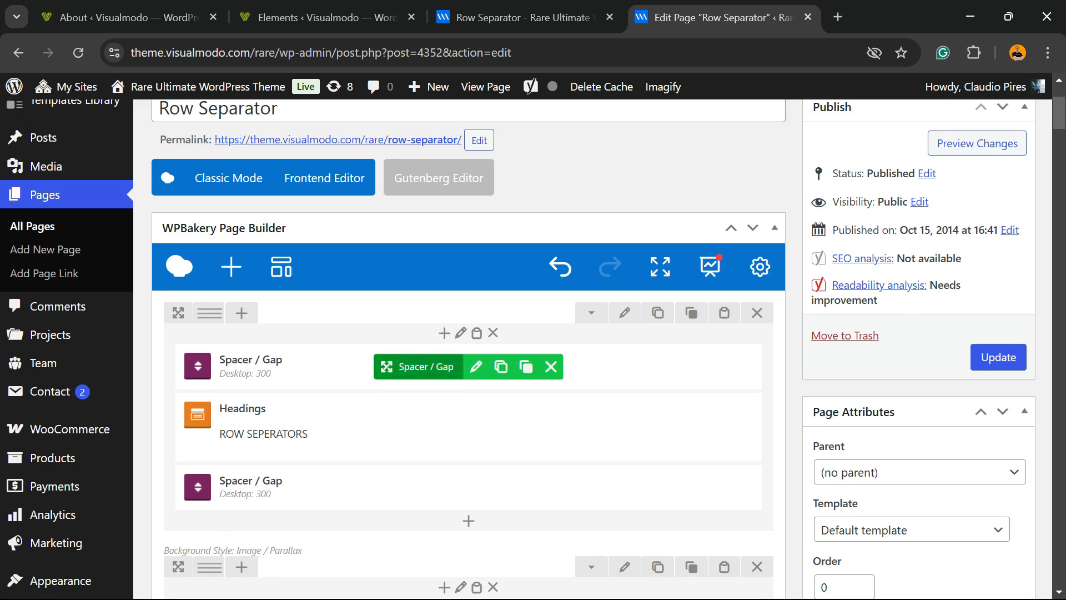
{"action": "left_click", "coordinate": [625, 312]}
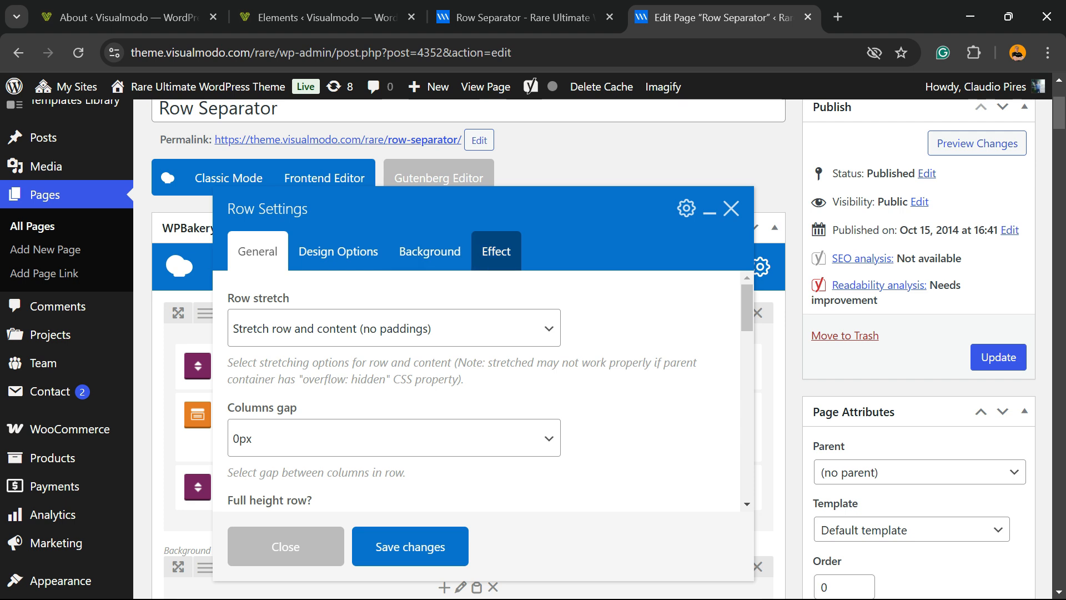
{"action": "key", "text": "ctrl"}
{"action": "key", "text": "ctrl"}
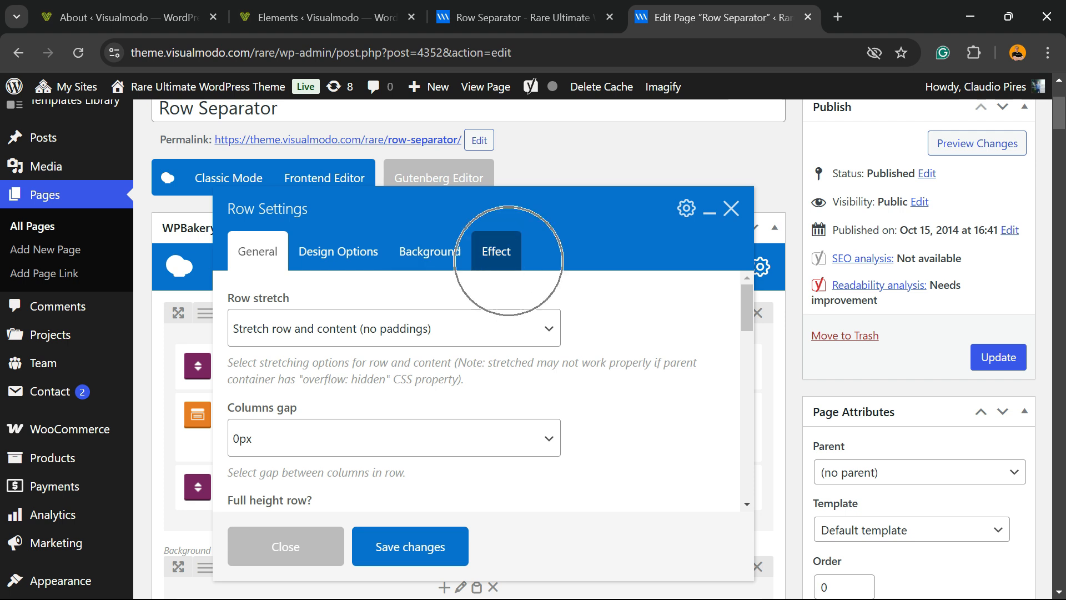
{"action": "left_click", "coordinate": [506, 257]}
{"action": "scroll", "coordinate": [477, 389], "scroll_direction": "down", "scroll_amount": 4}
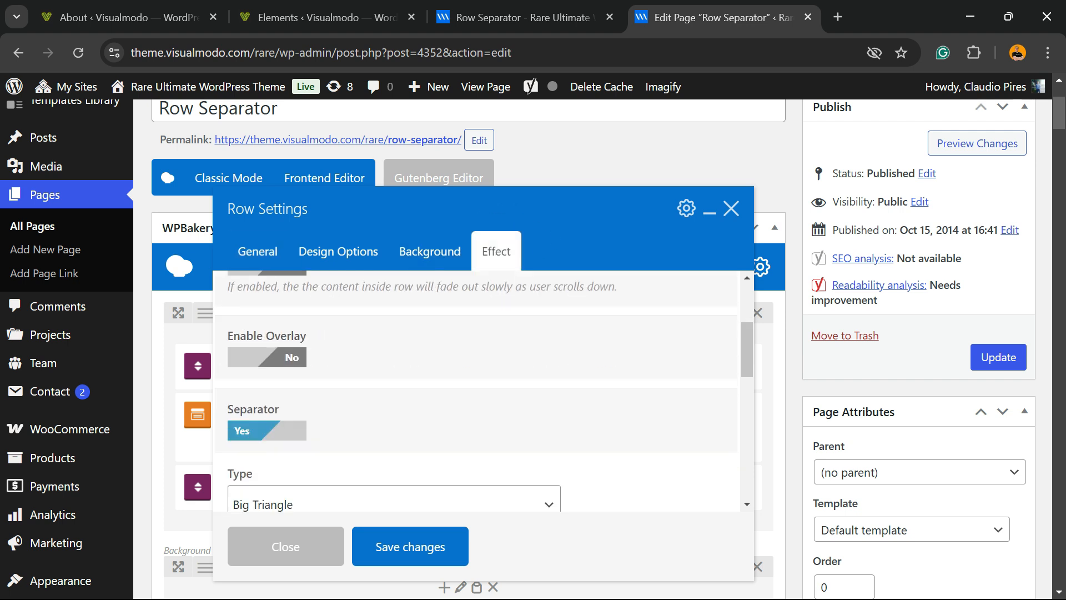
- Switch the first row's Separator option off and on again, and go to its type, position and height settings
{"action": "double_click", "coordinate": [253, 409]}
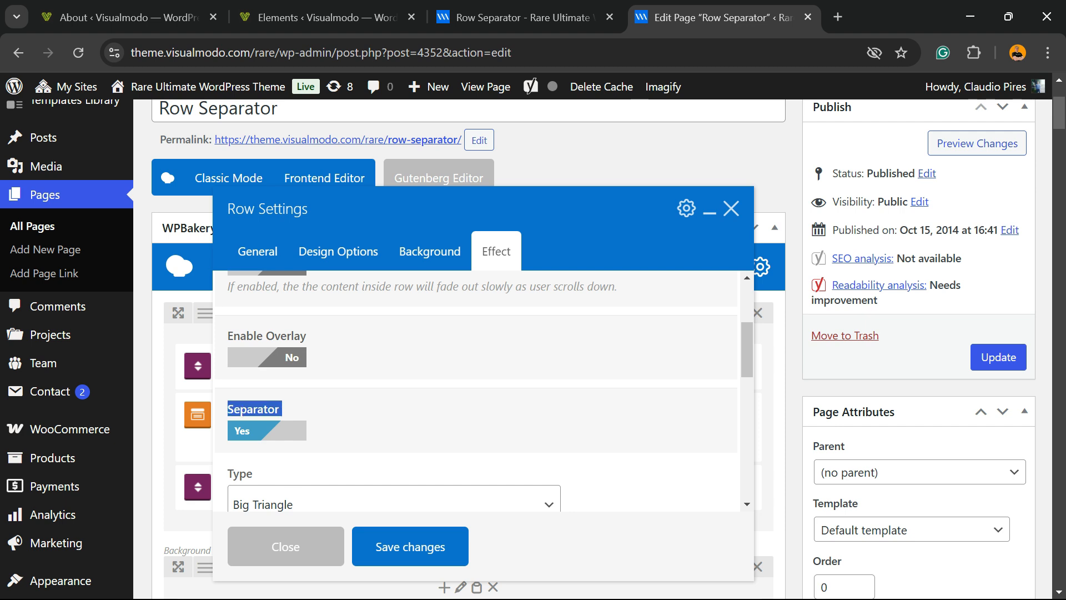
{"action": "left_click", "coordinate": [266, 431]}
{"action": "left_click", "coordinate": [266, 431]}
{"action": "left_click", "coordinate": [383, 424]}
{"action": "scroll", "coordinate": [383, 424], "scroll_direction": "down", "scroll_amount": 2}
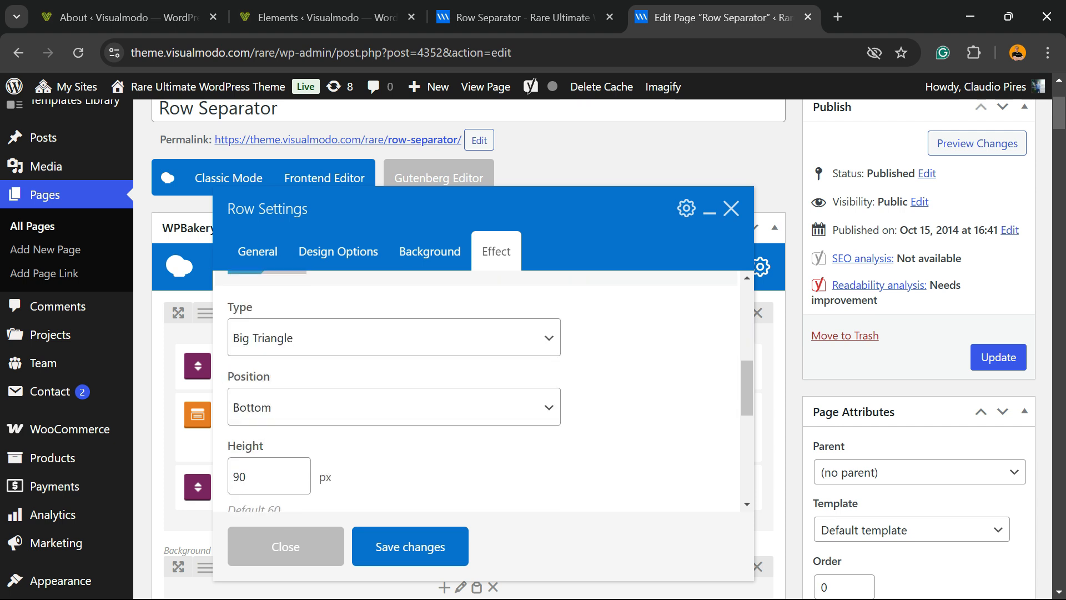
- Review the choices available for the separator's type and its position in the first row's settings
{"action": "left_click", "coordinate": [273, 339]}
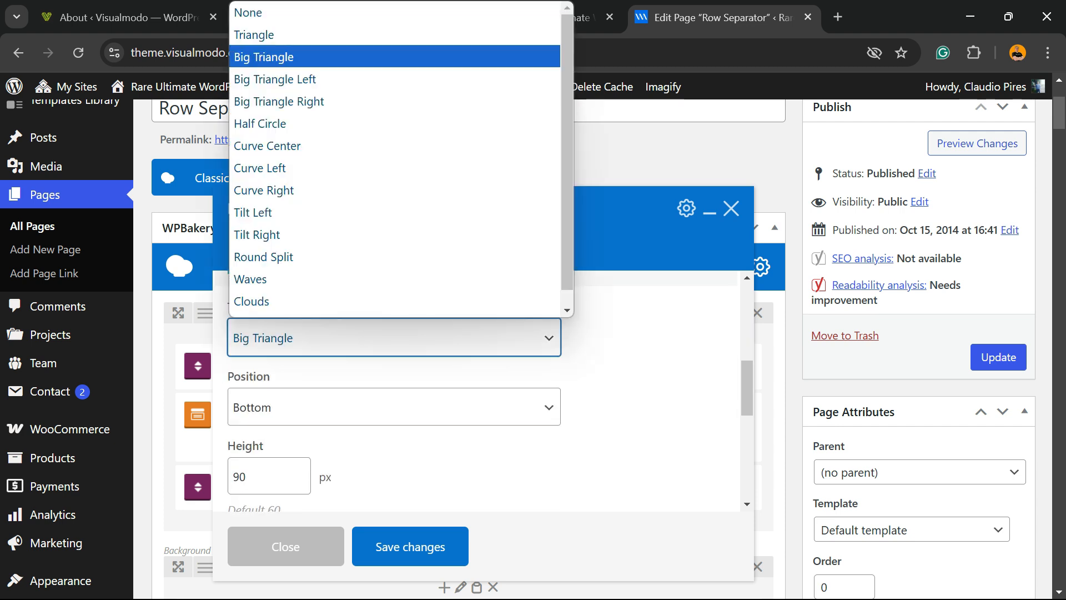
{"action": "scroll", "coordinate": [311, 204], "scroll_direction": "down", "scroll_amount": 1}
{"action": "scroll", "coordinate": [311, 204], "scroll_direction": "up", "scroll_amount": 1}
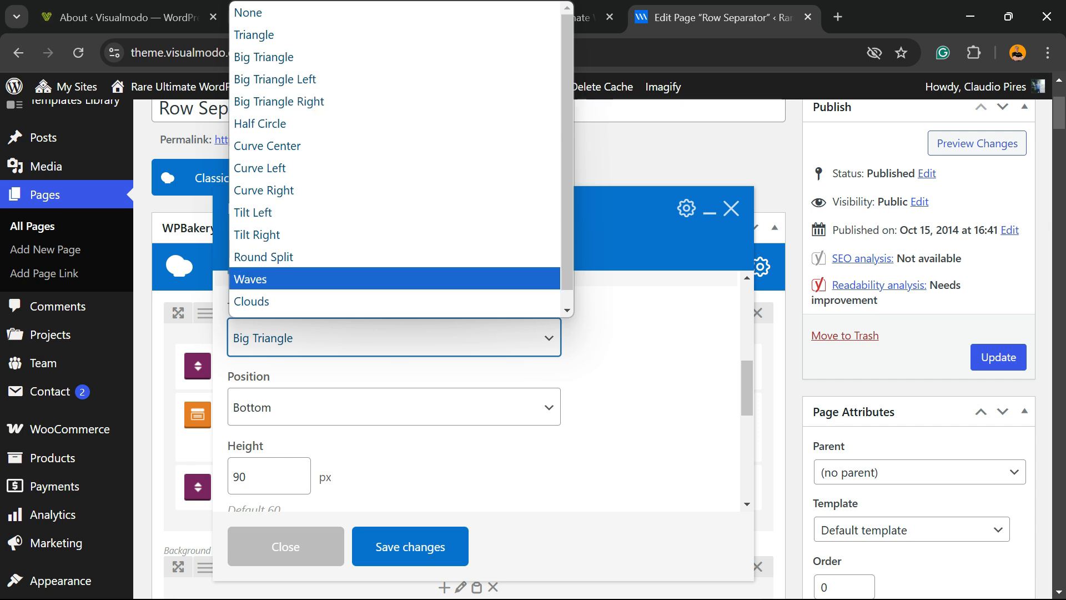
{"action": "key", "text": "Escape"}
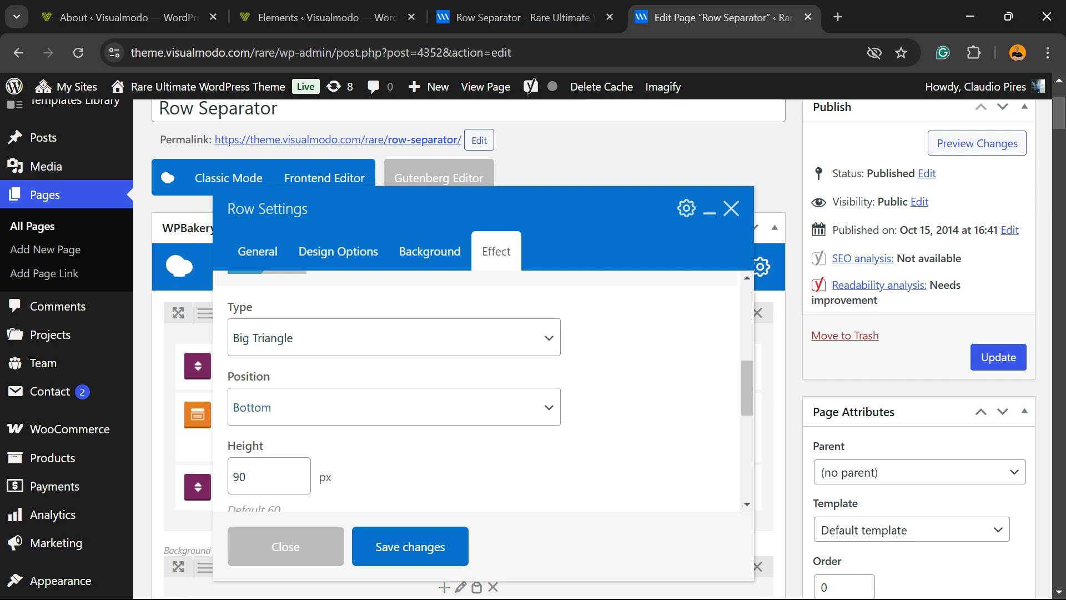
{"action": "left_click", "coordinate": [389, 407]}
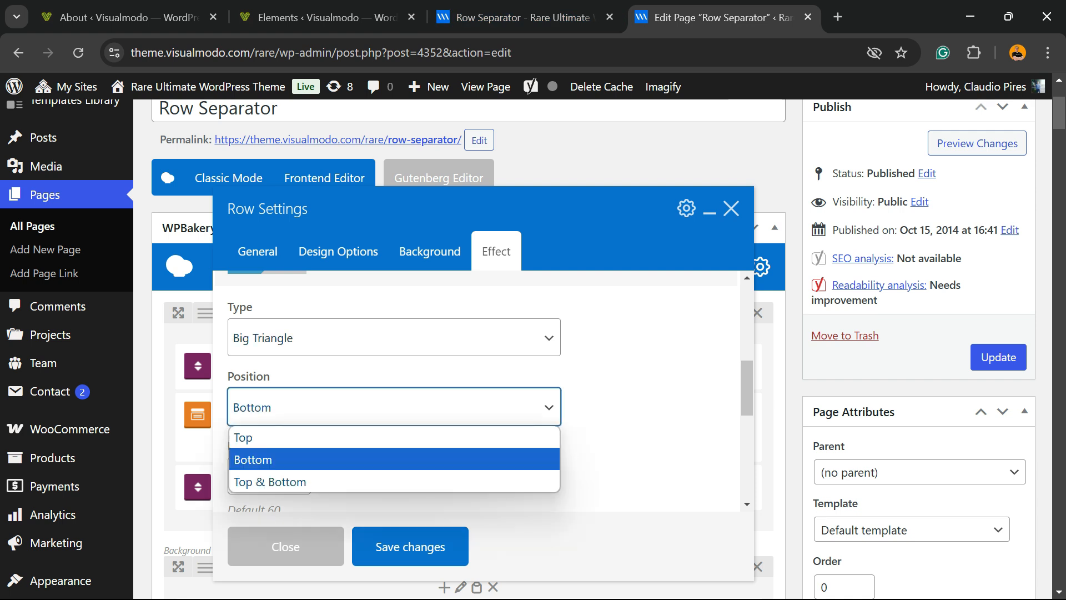
{"action": "key", "text": "Escape"}
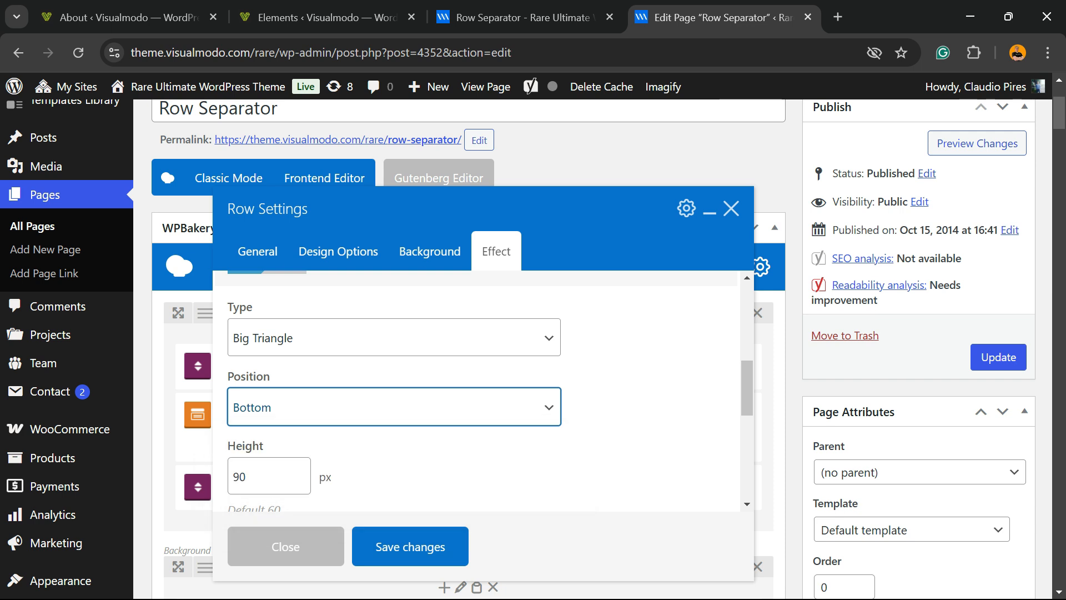
{"action": "left_click", "coordinate": [394, 407]}
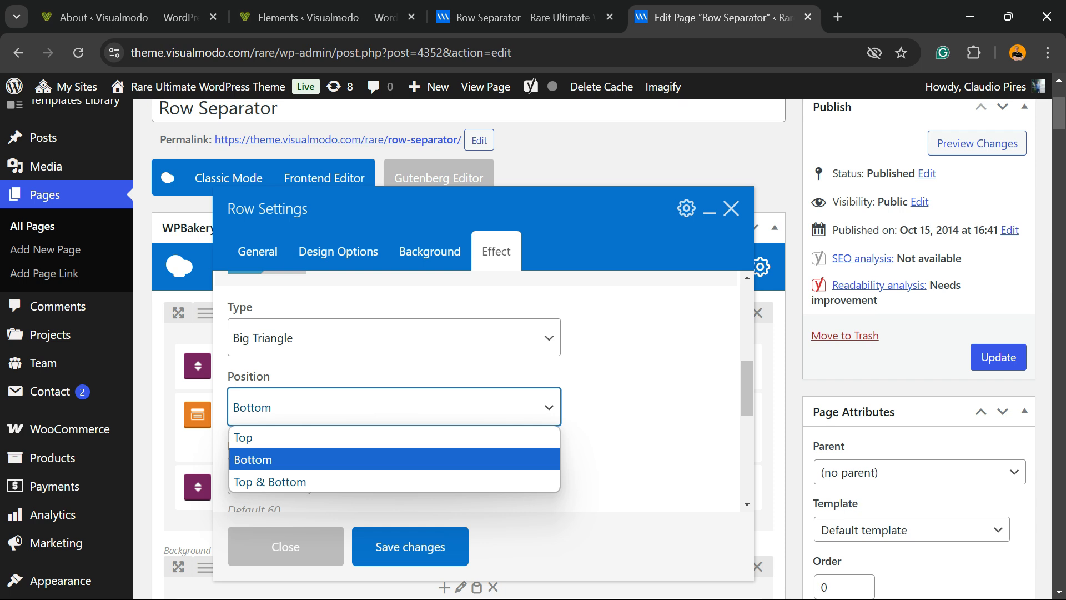
{"action": "left_click", "coordinate": [638, 378]}
- Switch to the published Row Separator page and examine the Big Triangle separator under the first row and the transition to the following rows
{"action": "left_click", "coordinate": [523, 17]}
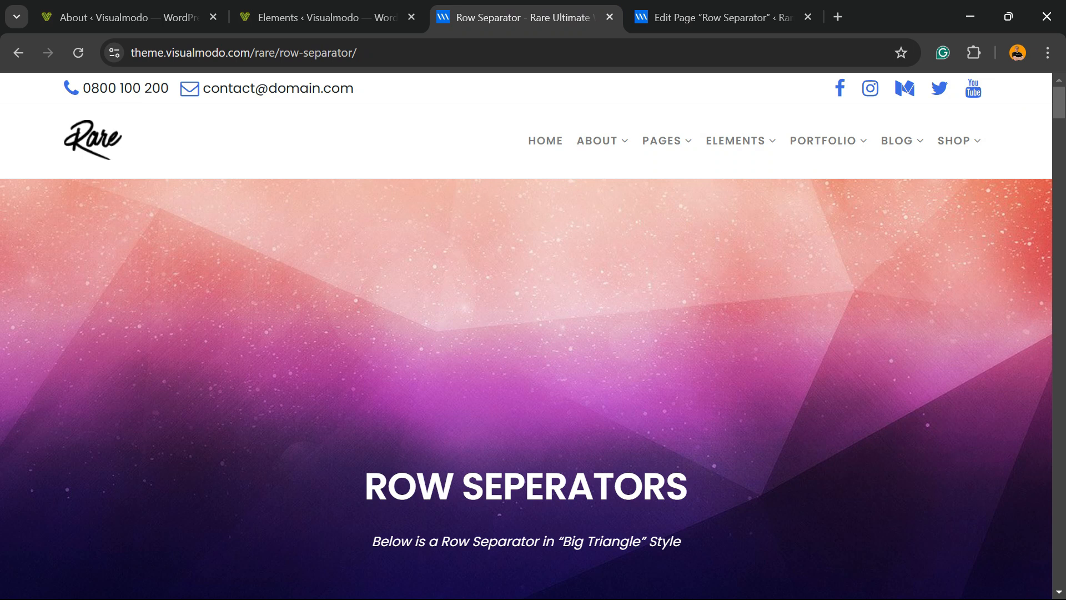
{"action": "scroll", "coordinate": [527, 333], "scroll_direction": "down", "scroll_amount": 5}
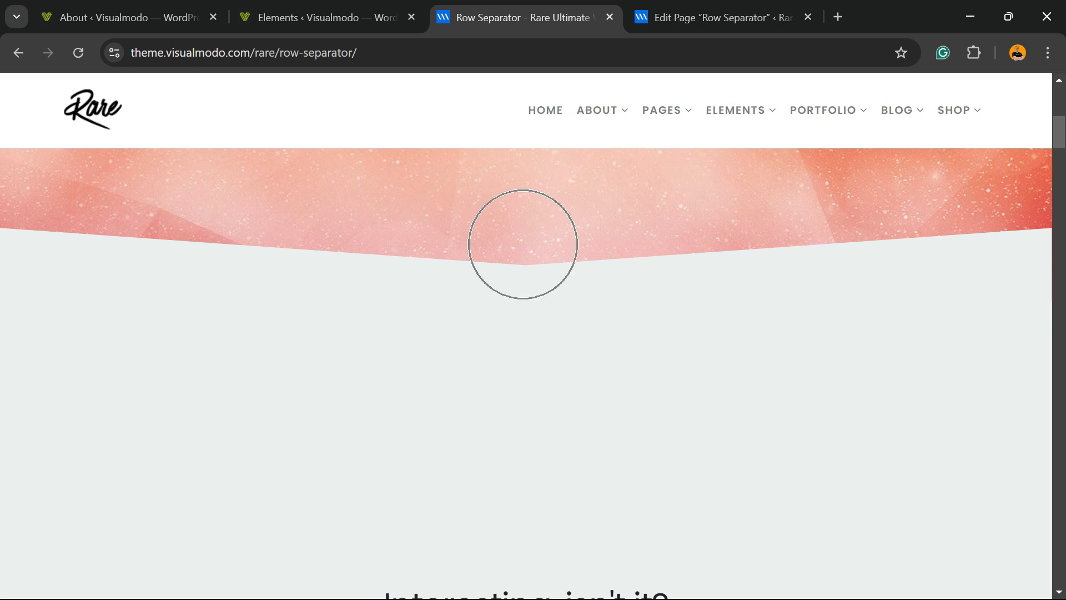
{"action": "scroll", "coordinate": [521, 248], "scroll_direction": "down", "scroll_amount": 6}
{"action": "scroll", "coordinate": [526, 333], "scroll_direction": "up", "scroll_amount": 6}
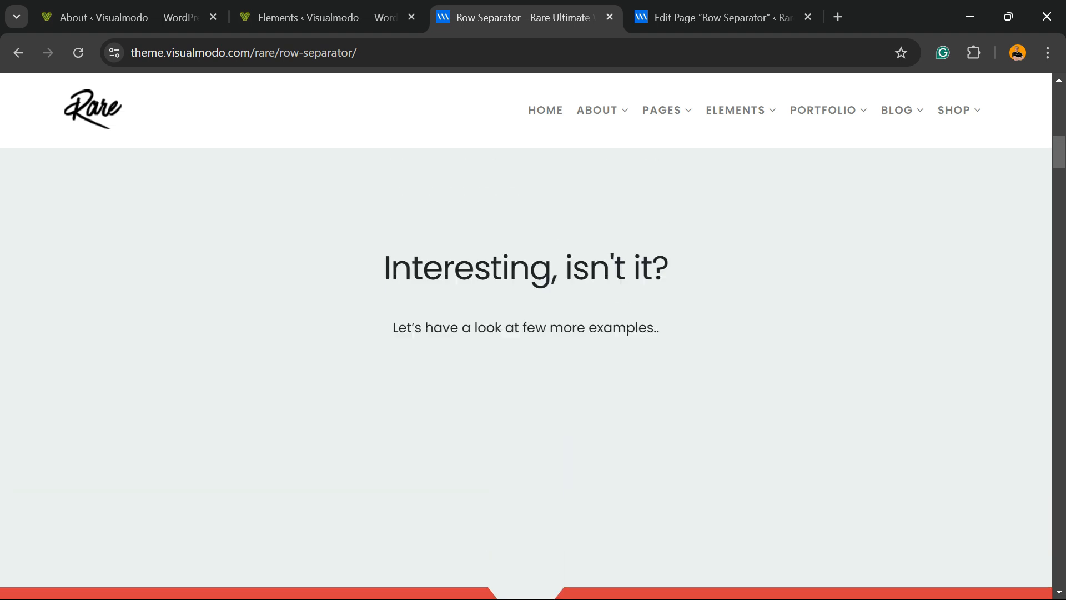
{"action": "scroll", "coordinate": [526, 333], "scroll_direction": "down", "scroll_amount": 2}
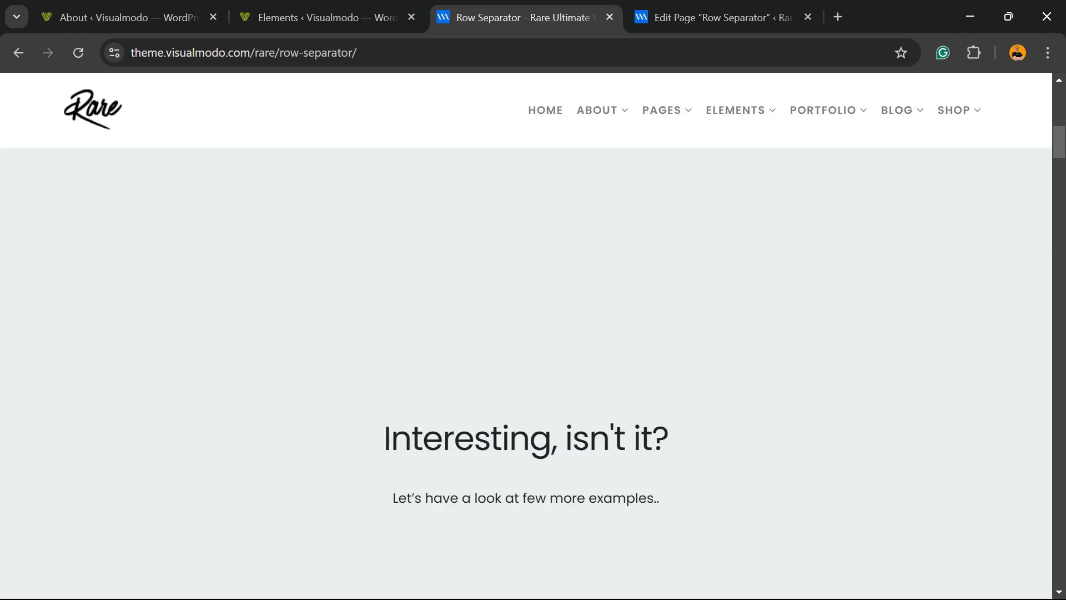
{"action": "scroll", "coordinate": [526, 333], "scroll_direction": "down", "scroll_amount": 3}
{"action": "scroll", "coordinate": [527, 333], "scroll_direction": "down", "scroll_amount": 3}
{"action": "scroll", "coordinate": [527, 333], "scroll_direction": "up", "scroll_amount": 6}
{"action": "scroll", "coordinate": [526, 333], "scroll_direction": "down", "scroll_amount": 6}
{"action": "scroll", "coordinate": [526, 334], "scroll_direction": "up", "scroll_amount": 10}
{"action": "scroll", "coordinate": [527, 333], "scroll_direction": "down", "scroll_amount": 8}
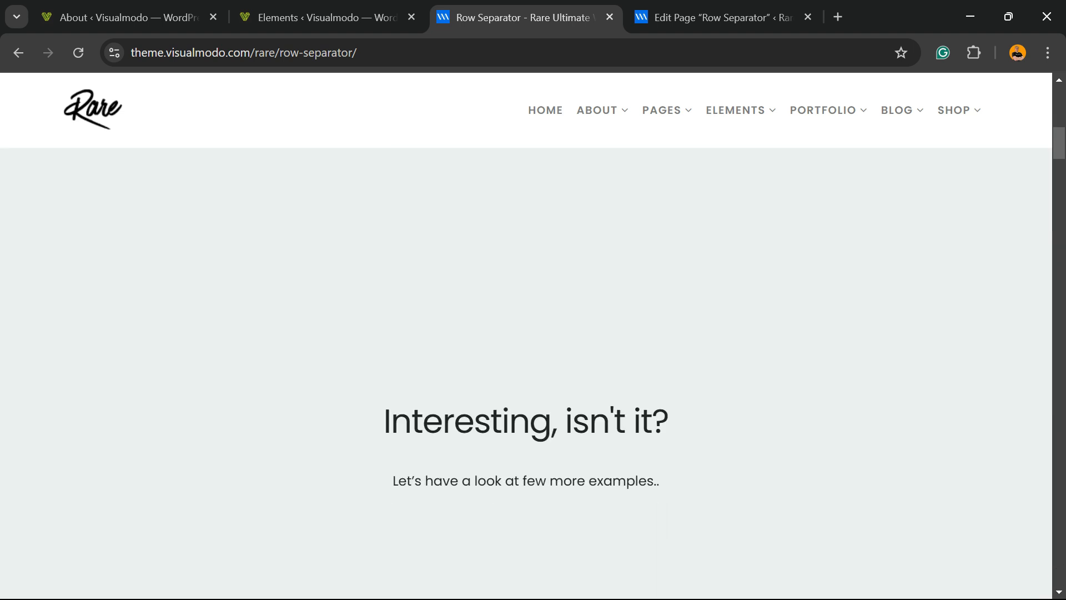
{"action": "scroll", "coordinate": [526, 333], "scroll_direction": "up", "scroll_amount": 4}
{"action": "scroll", "coordinate": [526, 333], "scroll_direction": "up", "scroll_amount": 6}
{"action": "scroll", "coordinate": [526, 333], "scroll_direction": "down", "scroll_amount": 3}
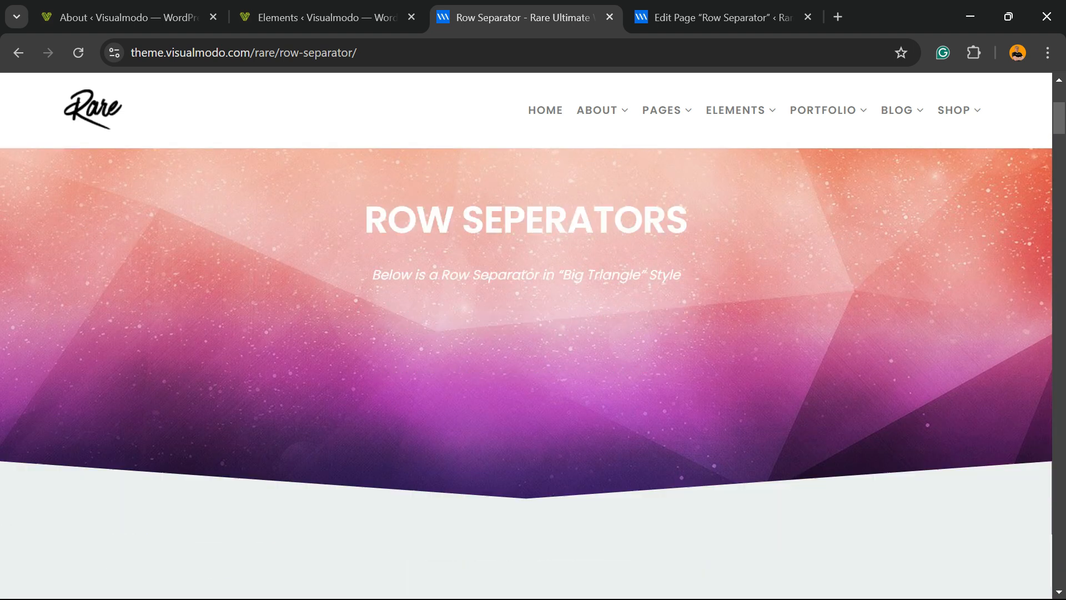
{"action": "scroll", "coordinate": [527, 333], "scroll_direction": "up", "scroll_amount": 3}
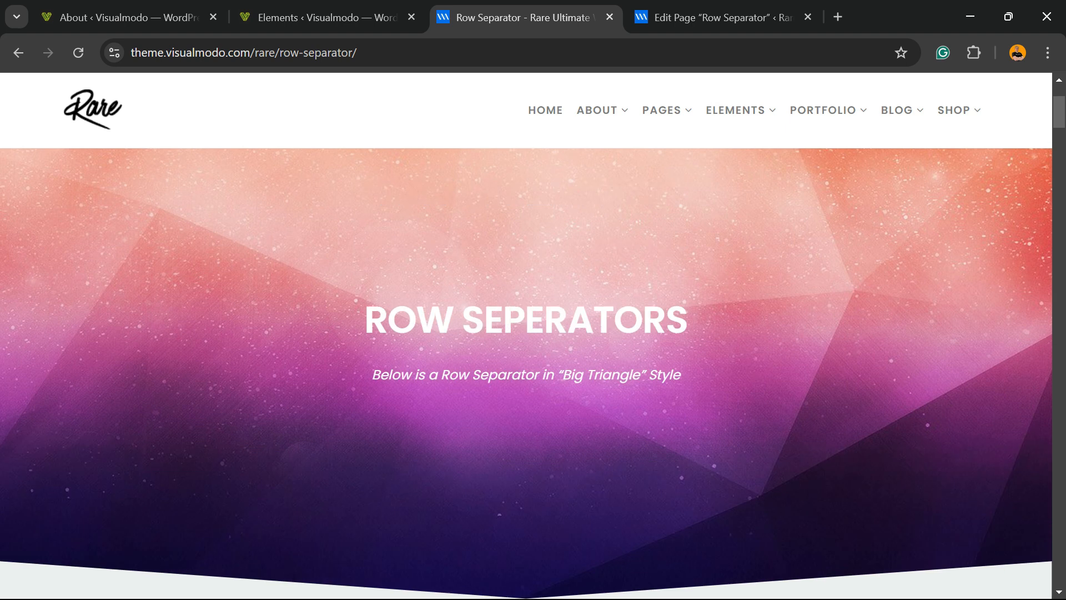
{"action": "scroll", "coordinate": [526, 333], "scroll_direction": "up", "scroll_amount": 3}
{"action": "scroll", "coordinate": [527, 333], "scroll_direction": "down", "scroll_amount": 6}
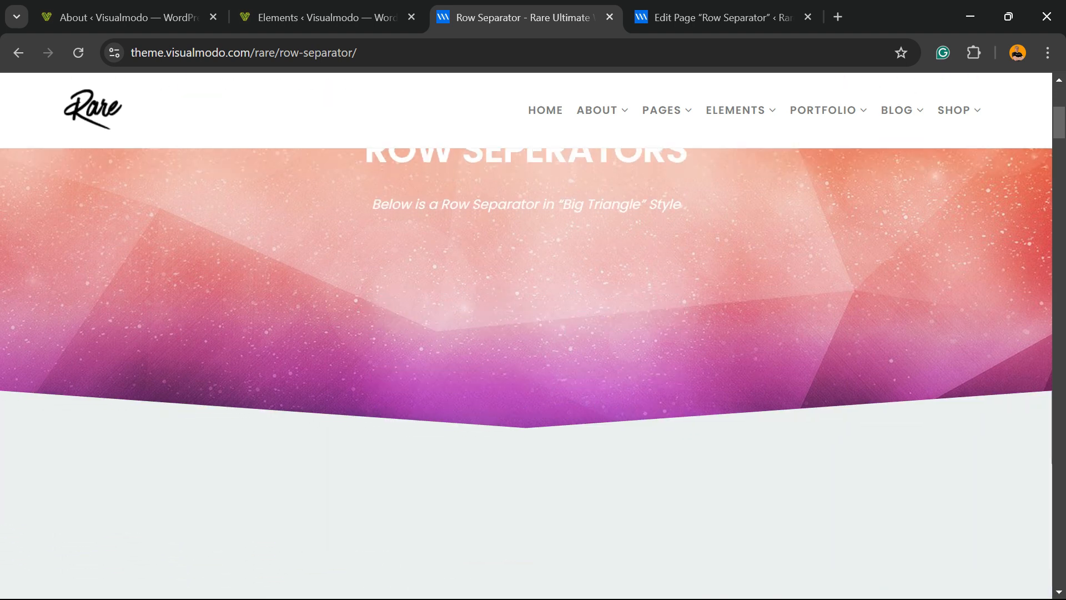
{"action": "scroll", "coordinate": [526, 334], "scroll_direction": "down", "scroll_amount": 10}
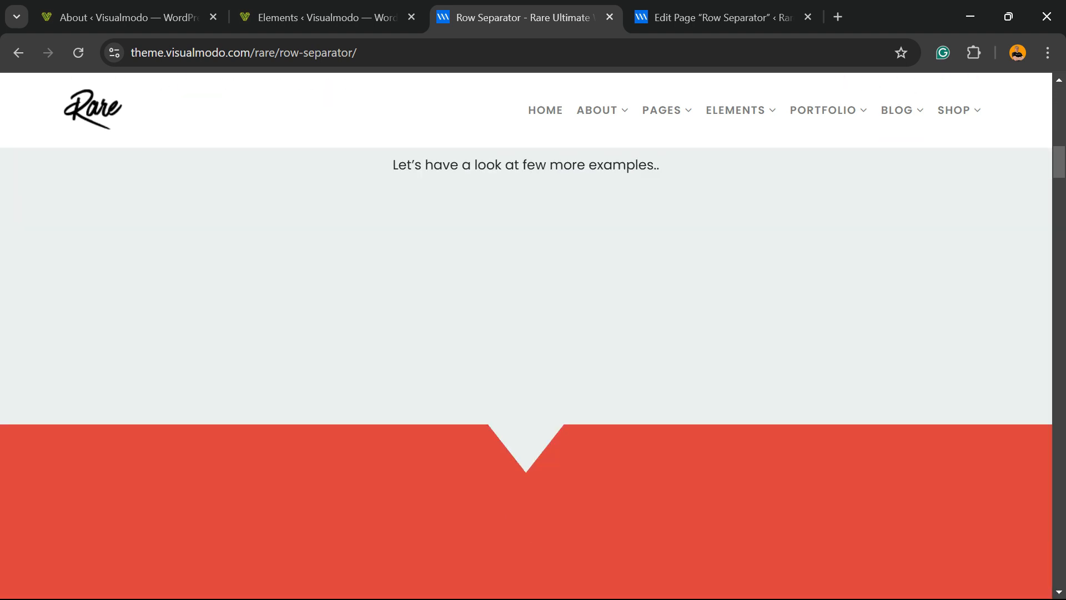
- Look back over the ROW SEPERATORS heading and the Big Triangle separator of the first row on the published page
{"action": "scroll", "coordinate": [527, 333], "scroll_direction": "up", "scroll_amount": 10}
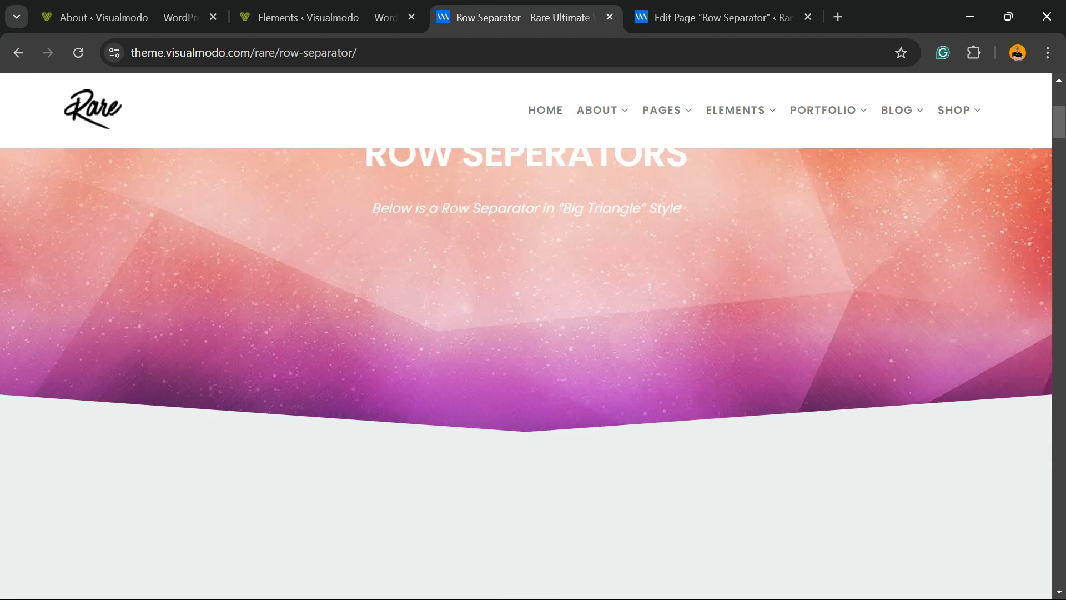
{"action": "left_click_drag", "start_coordinate": [366, 161], "coordinate": [682, 211]}
{"action": "left_click", "coordinate": [526, 277]}
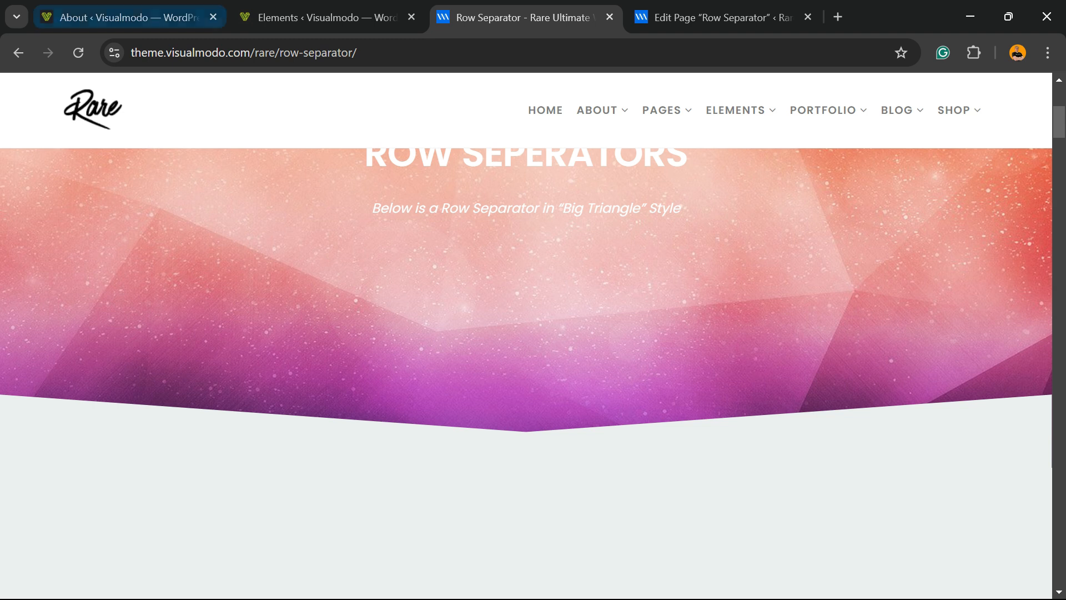
{"action": "left_click", "coordinate": [327, 17]}
{"action": "left_click", "coordinate": [523, 17]}
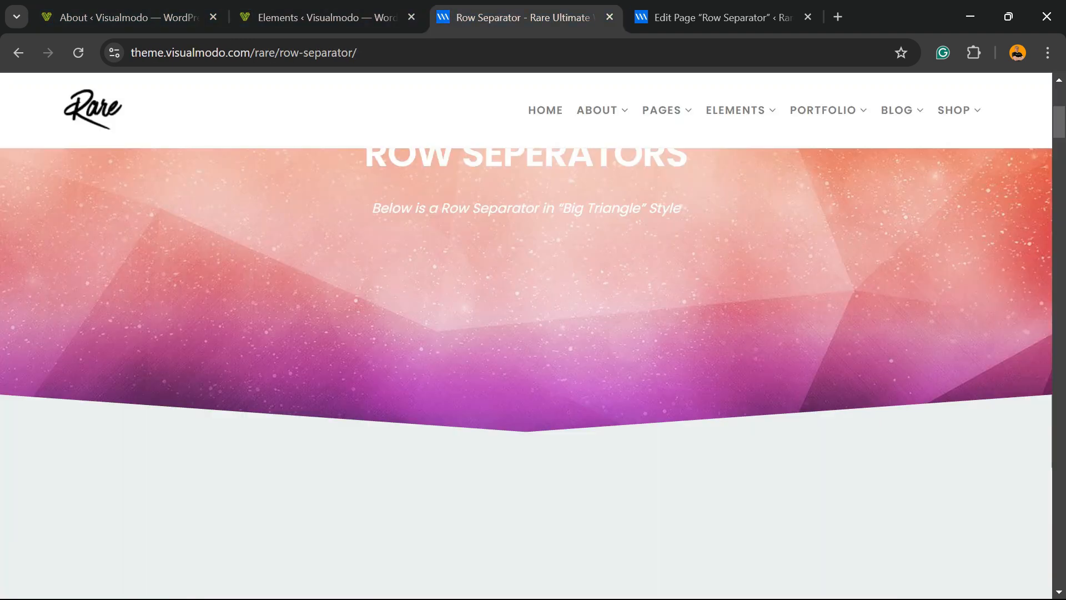
- Return to the page editor and check the separator's height and background color in the first row's Effect settings
{"action": "left_click", "coordinate": [722, 18]}
{"action": "scroll", "coordinate": [478, 388], "scroll_direction": "down", "scroll_amount": 4}
{"action": "scroll", "coordinate": [478, 388], "scroll_direction": "up", "scroll_amount": 4}
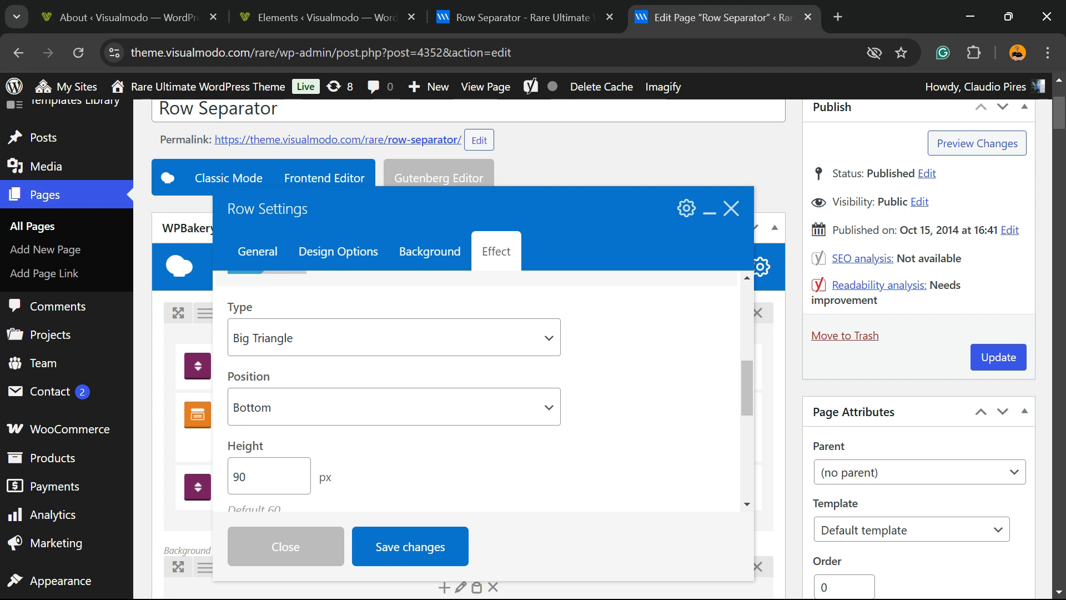
{"action": "scroll", "coordinate": [478, 389], "scroll_direction": "down", "scroll_amount": 3}
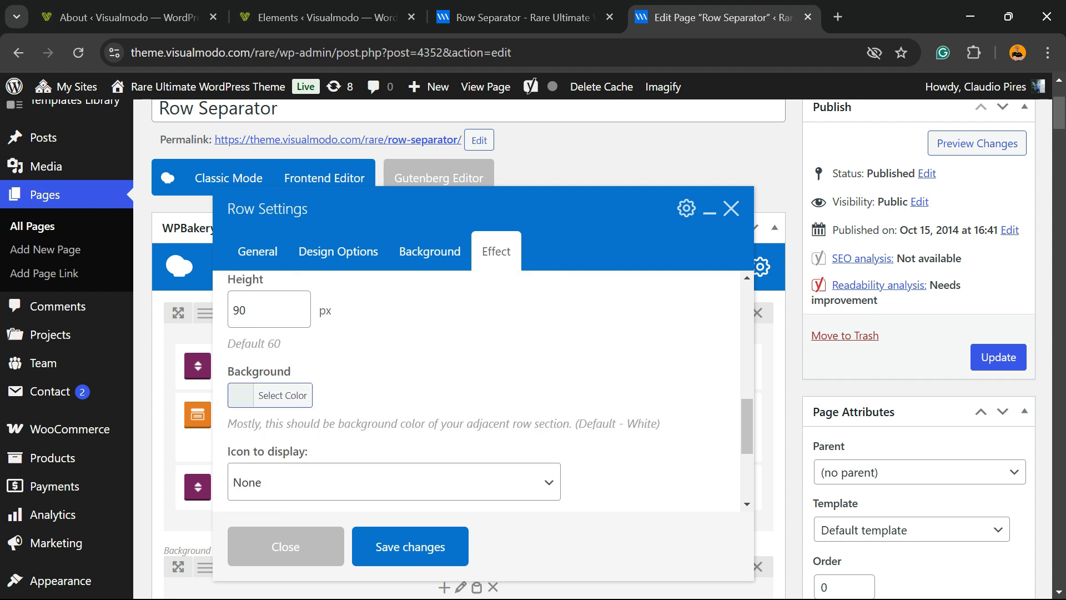
{"action": "left_click", "coordinate": [270, 394]}
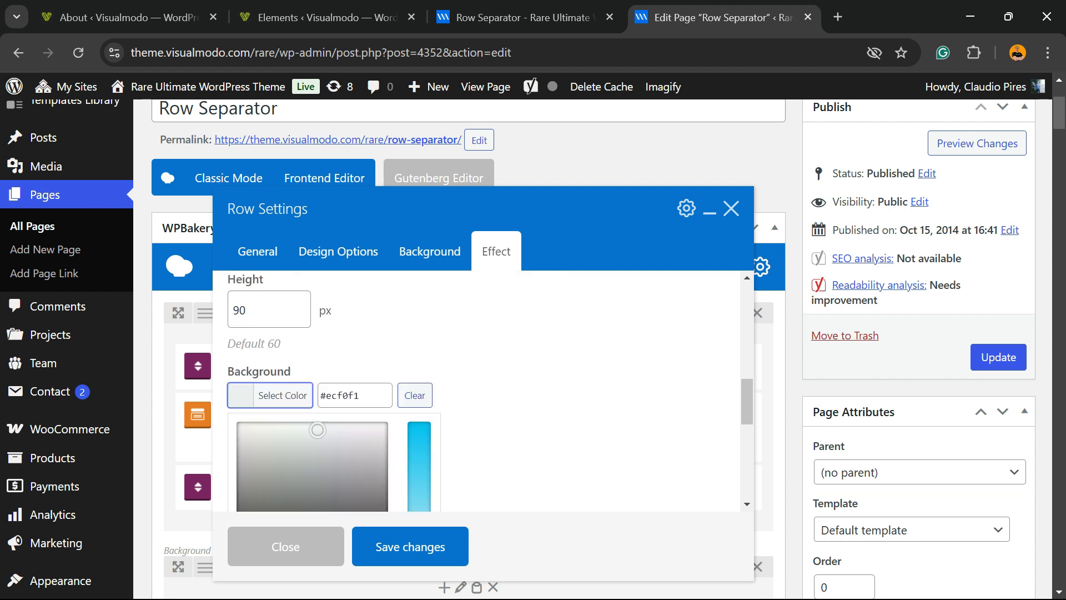
{"action": "left_click", "coordinate": [533, 366]}
{"action": "scroll", "coordinate": [533, 366], "scroll_direction": "down", "scroll_amount": 2}
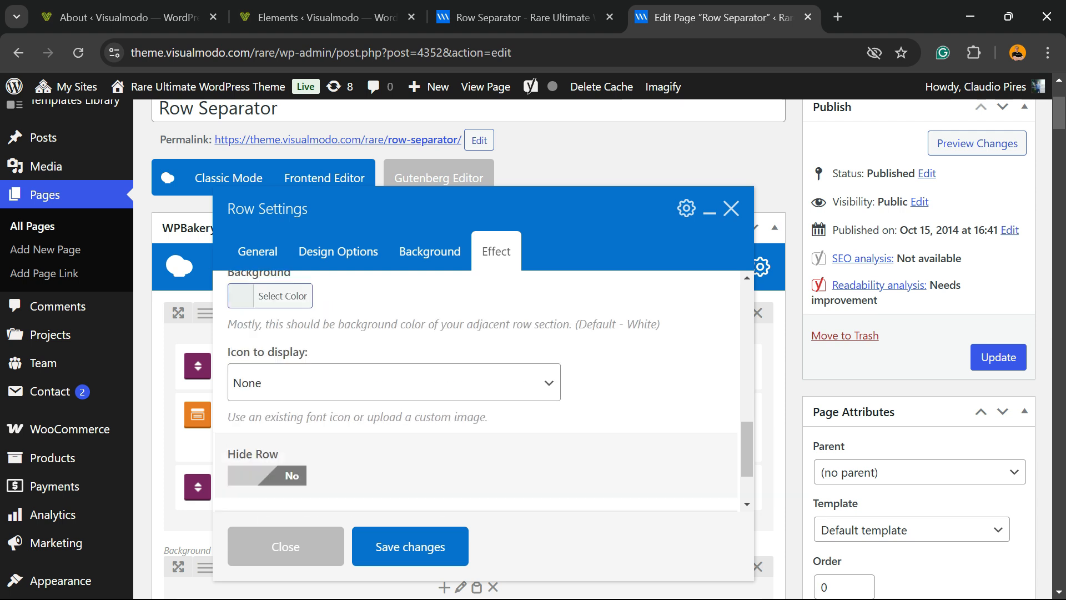
- Review the separator's icon choices without picking another one, and save the first row's settings
{"action": "scroll", "coordinate": [533, 366], "scroll_direction": "up", "scroll_amount": 2}
{"action": "scroll", "coordinate": [477, 389], "scroll_direction": "down", "scroll_amount": 3}
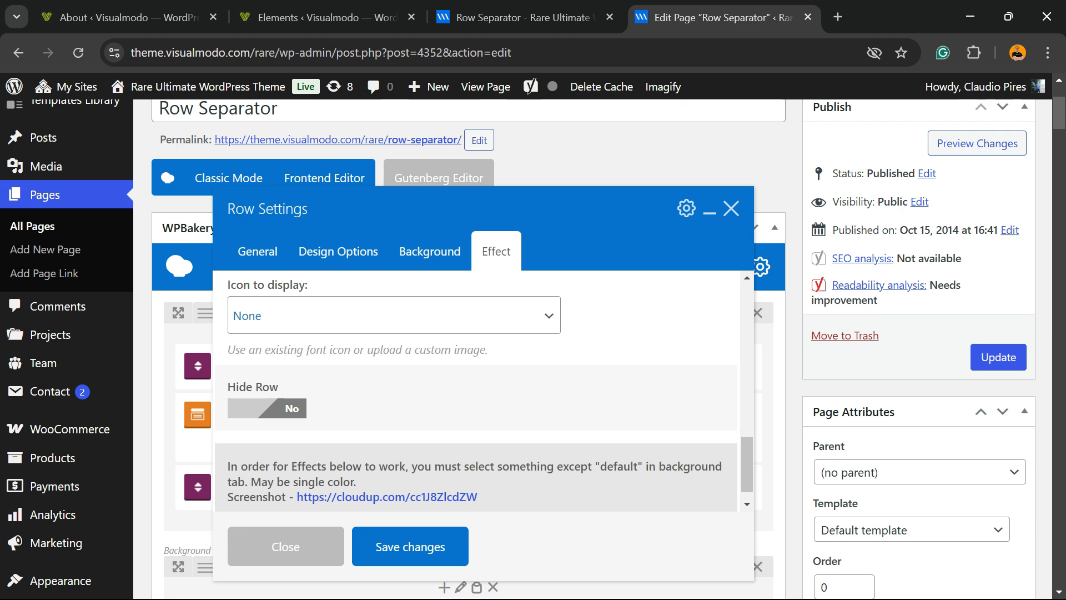
{"action": "left_click", "coordinate": [395, 315]}
{"action": "left_click", "coordinate": [394, 316]}
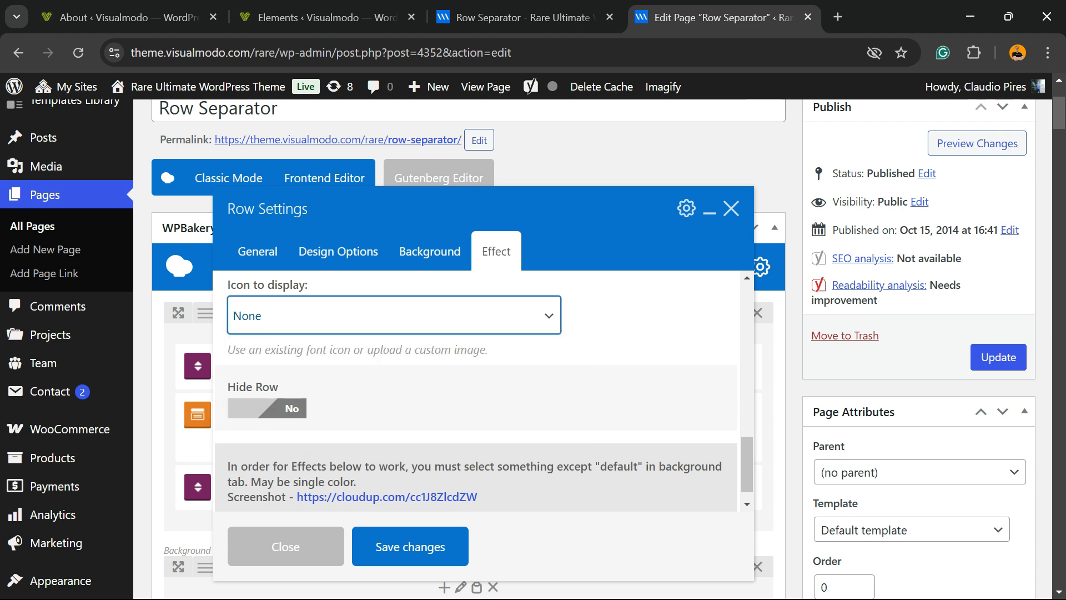
{"action": "left_click", "coordinate": [410, 547]}
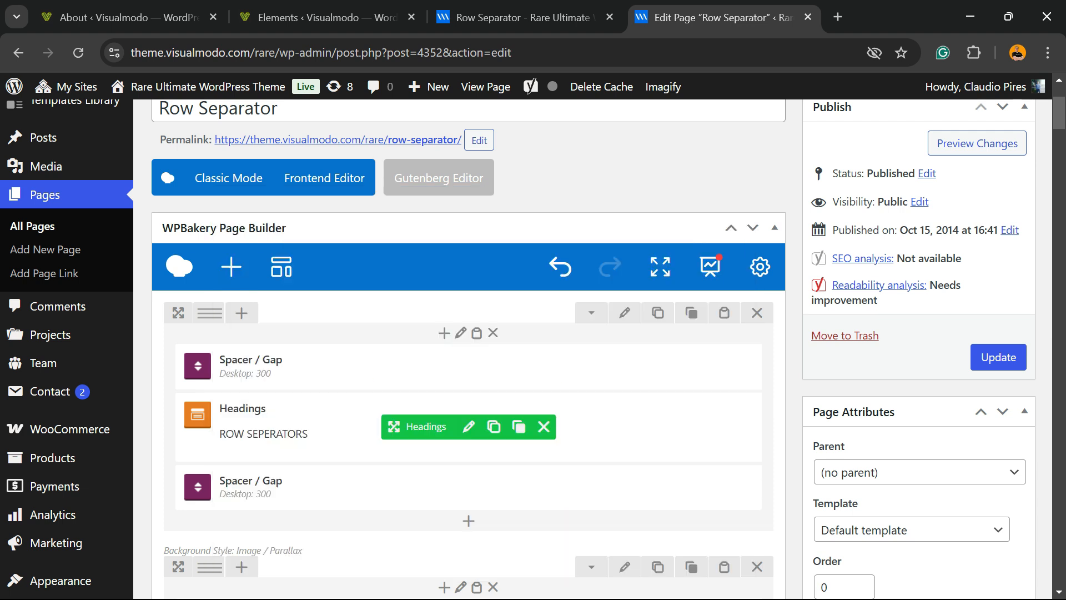
- Open the Row Separator page in WPBakery's frontend editor
{"action": "scroll", "coordinate": [422, 428], "scroll_direction": "down", "scroll_amount": 2}
{"action": "scroll", "coordinate": [458, 370], "scroll_direction": "down", "scroll_amount": 2}
{"action": "scroll", "coordinate": [458, 369], "scroll_direction": "up", "scroll_amount": 4}
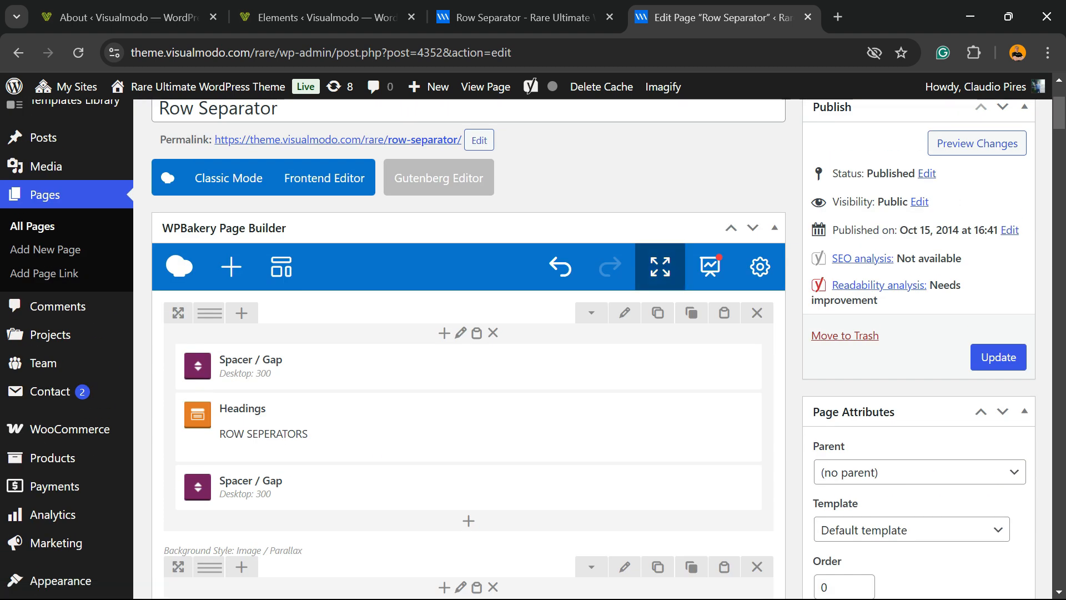
{"action": "scroll", "coordinate": [324, 347], "scroll_direction": "up", "scroll_amount": 3}
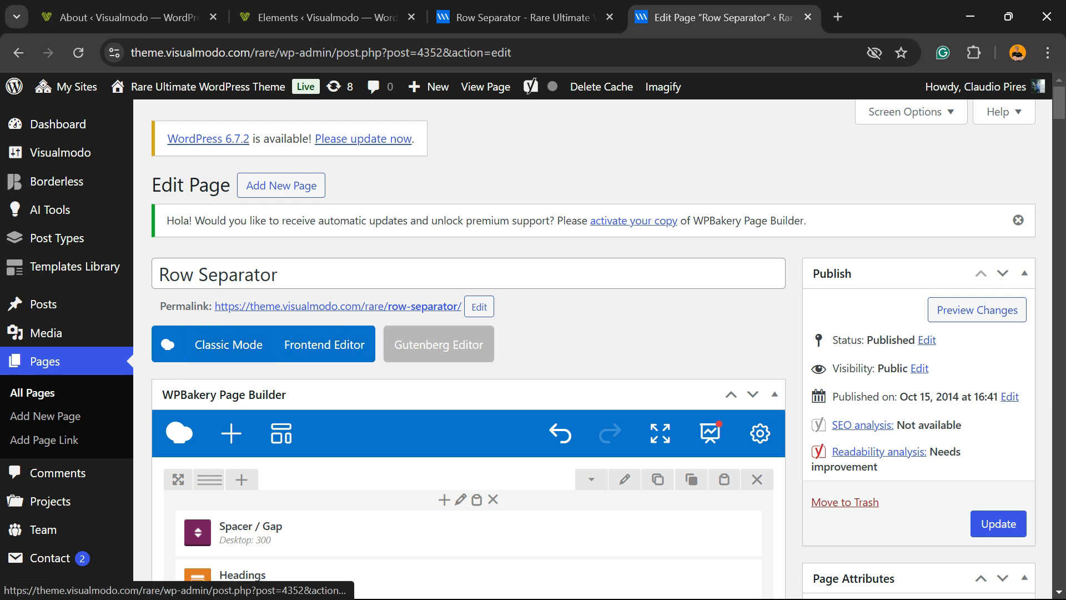
{"action": "scroll", "coordinate": [324, 344], "scroll_direction": "down", "scroll_amount": 3}
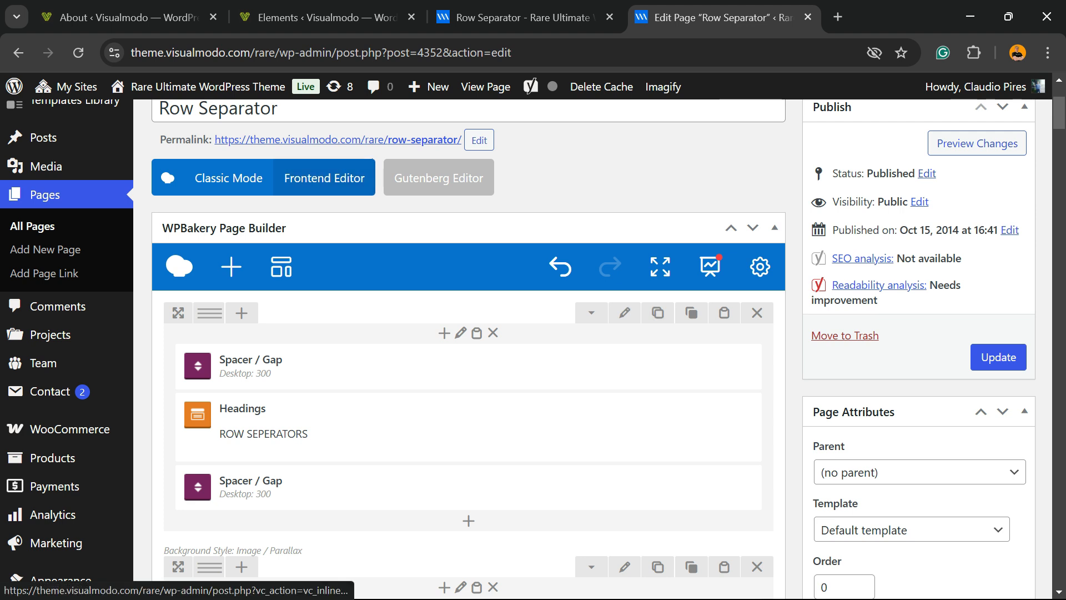
{"action": "left_click", "coordinate": [324, 177]}
{"action": "key", "text": "Return"}
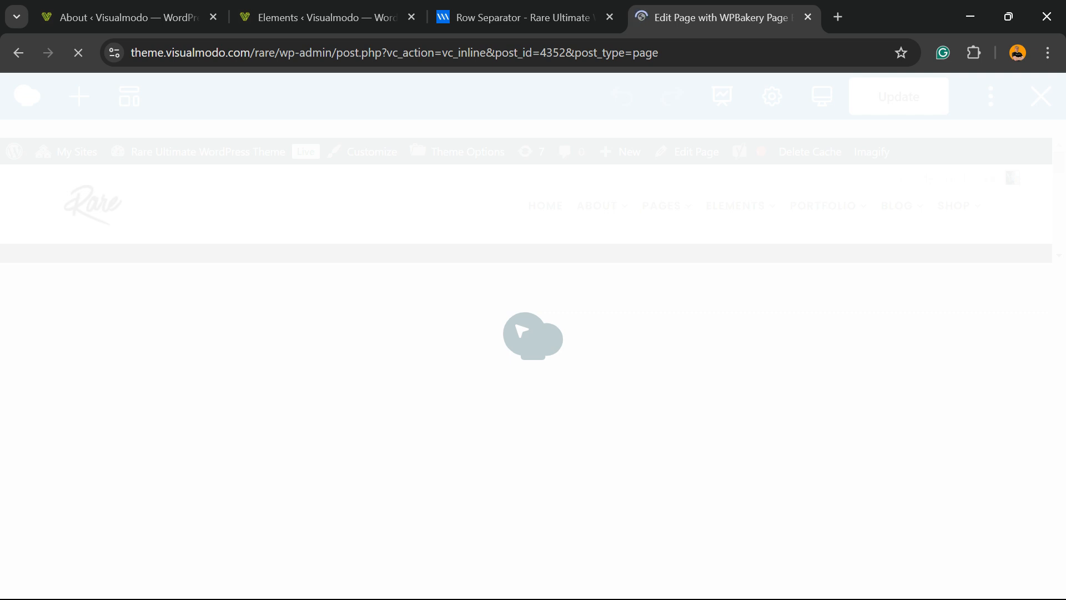
- Look through the page's rows in the frontend editor, from the empty first row down to the footer and back
{"action": "scroll", "coordinate": [526, 311], "scroll_direction": "down", "scroll_amount": 10}
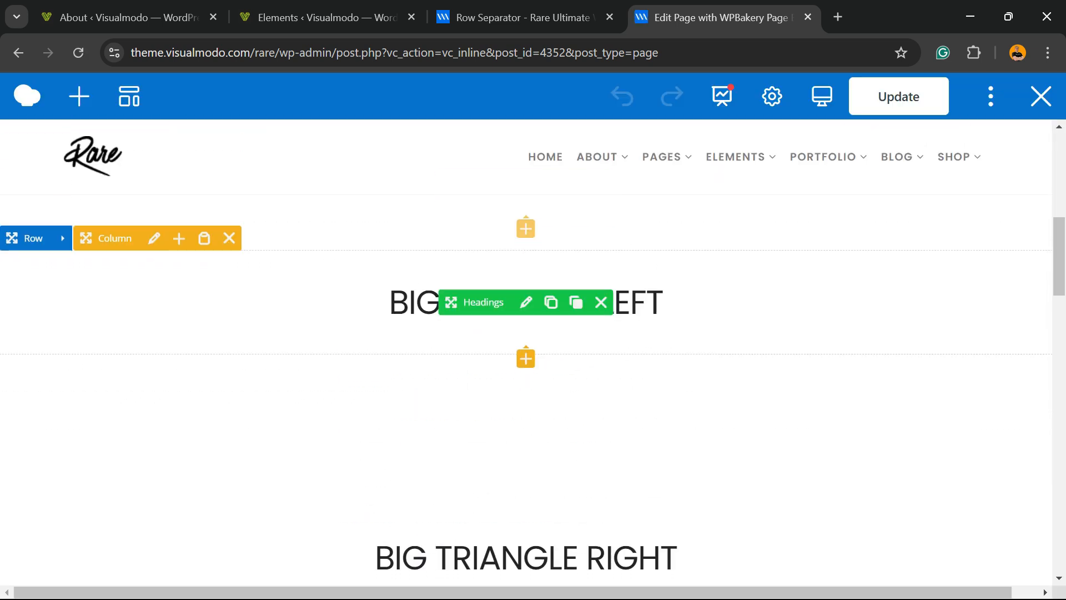
{"action": "scroll", "coordinate": [526, 311], "scroll_direction": "up", "scroll_amount": 8}
{"action": "scroll", "coordinate": [526, 311], "scroll_direction": "up", "scroll_amount": 3}
{"action": "scroll", "coordinate": [526, 311], "scroll_direction": "down", "scroll_amount": 12}
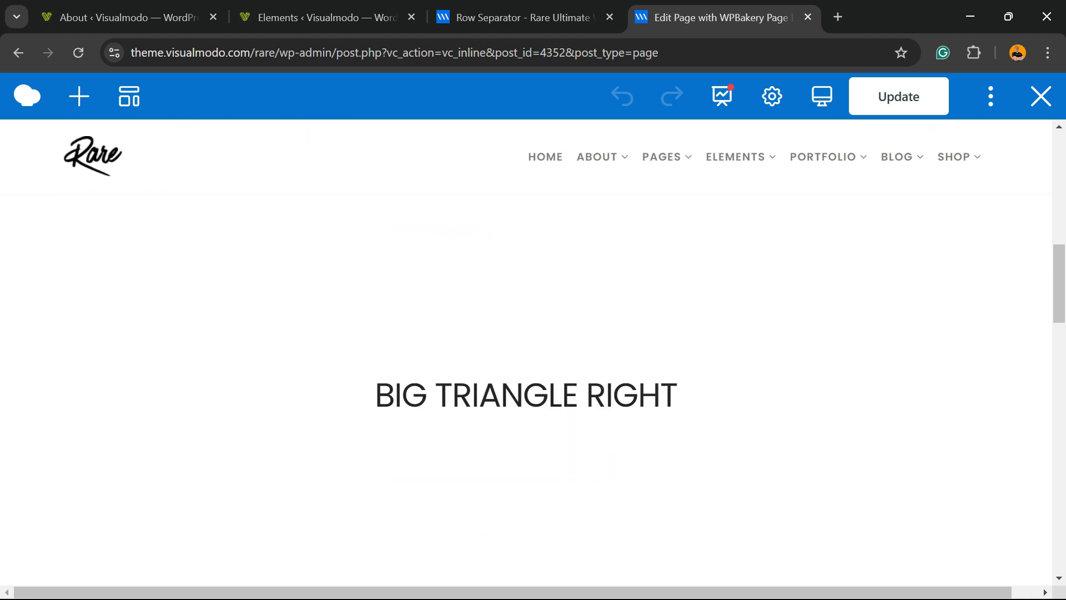
{"action": "scroll", "coordinate": [526, 311], "scroll_direction": "up", "scroll_amount": 5}
{"action": "scroll", "coordinate": [526, 311], "scroll_direction": "up", "scroll_amount": 6}
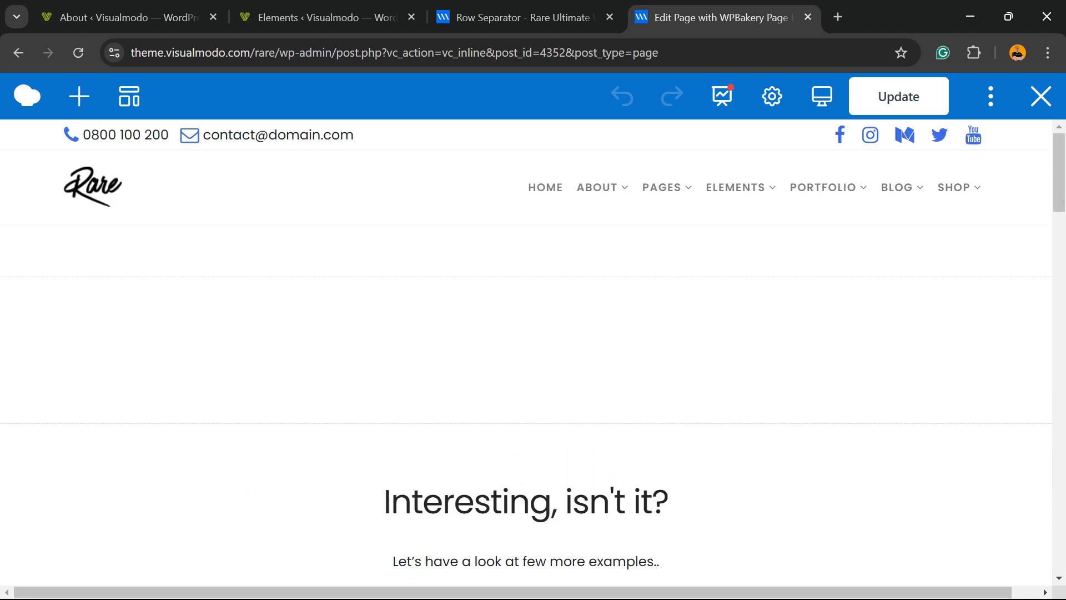
{"action": "scroll", "coordinate": [526, 311], "scroll_direction": "down", "scroll_amount": 1}
{"action": "scroll", "coordinate": [525, 311], "scroll_direction": "up", "scroll_amount": 3}
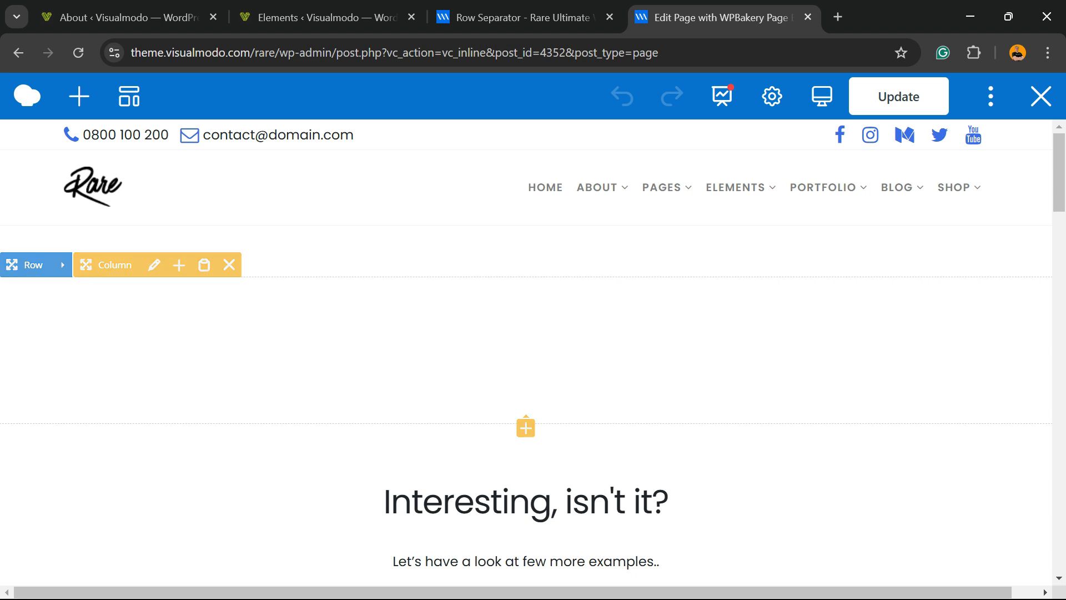
{"action": "scroll", "coordinate": [526, 334], "scroll_direction": "down", "scroll_amount": 10}
{"action": "scroll", "coordinate": [526, 333], "scroll_direction": "down", "scroll_amount": 10}
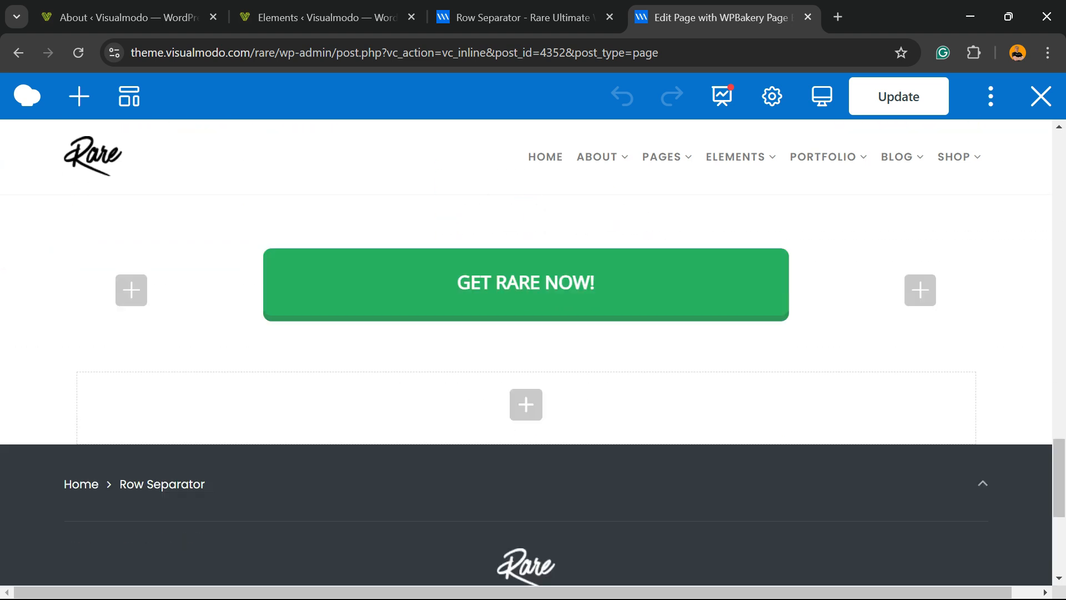
{"action": "scroll", "coordinate": [526, 333], "scroll_direction": "up", "scroll_amount": 12}
{"action": "scroll", "coordinate": [525, 333], "scroll_direction": "up", "scroll_amount": 10}
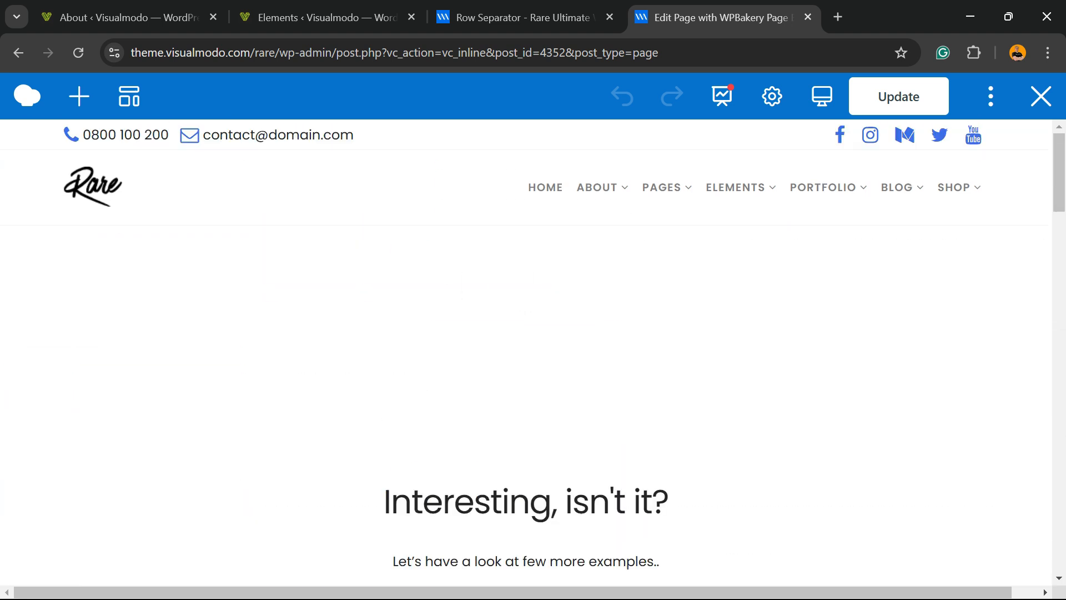
- Return to the backend editor, set the first row's separator type to Big Triangle Right and save the row settings
{"action": "left_click", "coordinate": [18, 53]}
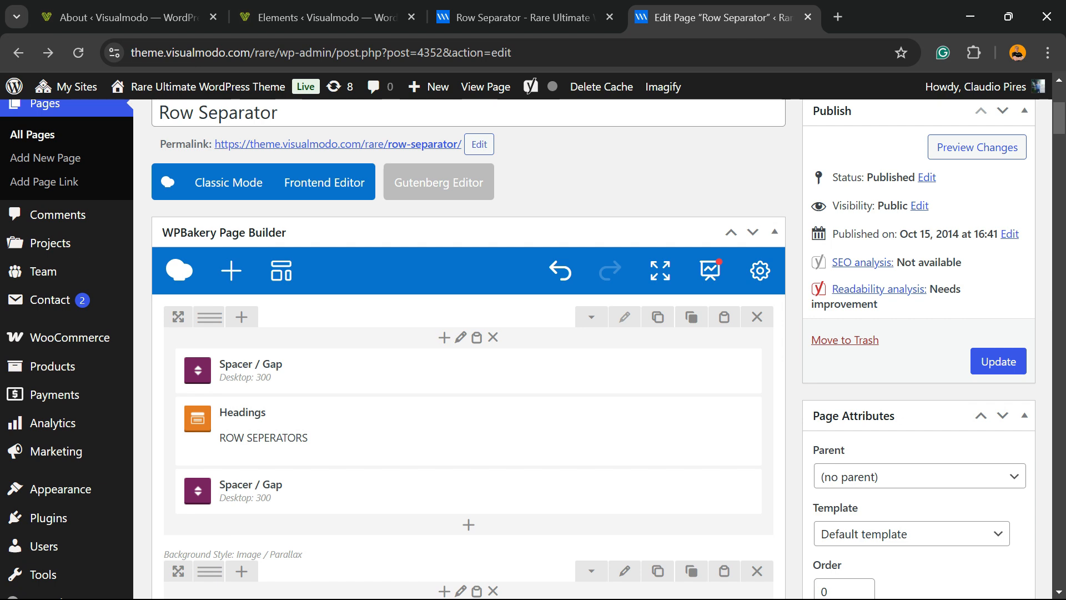
{"action": "left_click", "coordinate": [625, 317]}
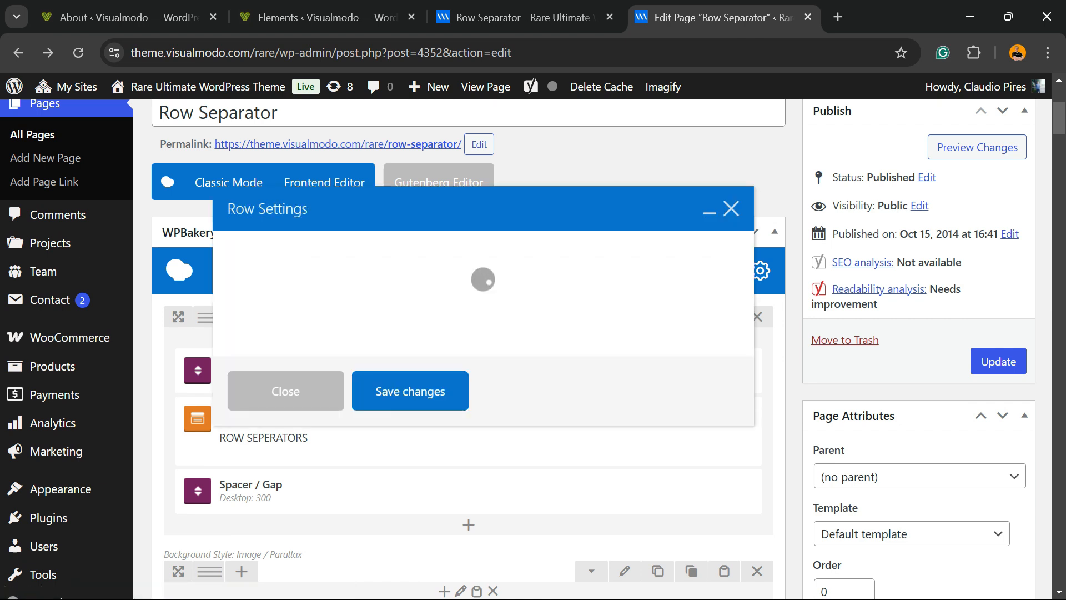
{"action": "left_click", "coordinate": [496, 251]}
{"action": "scroll", "coordinate": [488, 384], "scroll_direction": "down", "scroll_amount": 4}
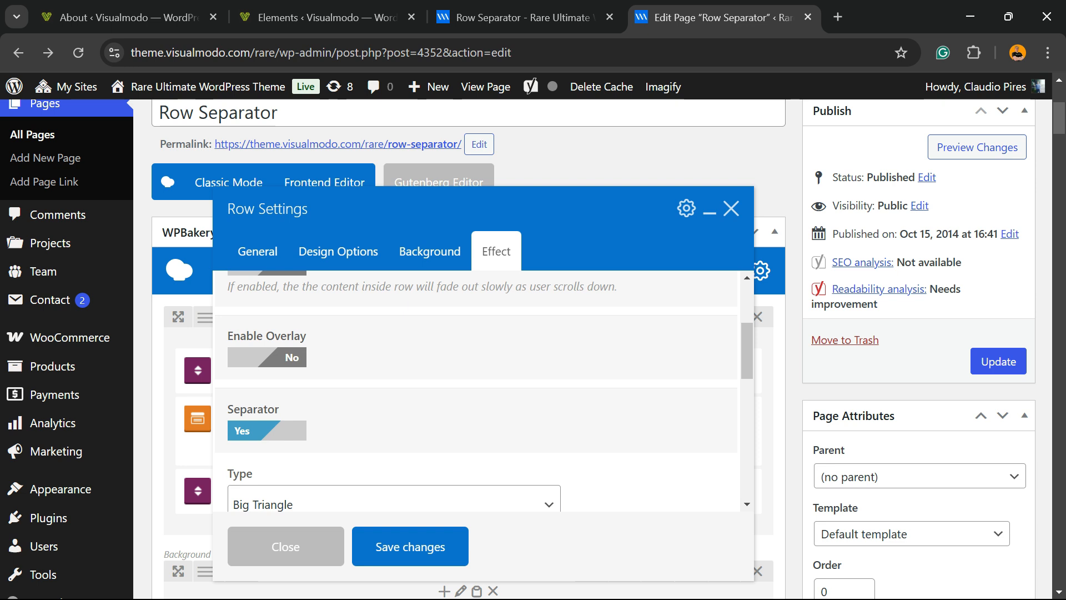
{"action": "left_click", "coordinate": [394, 338]}
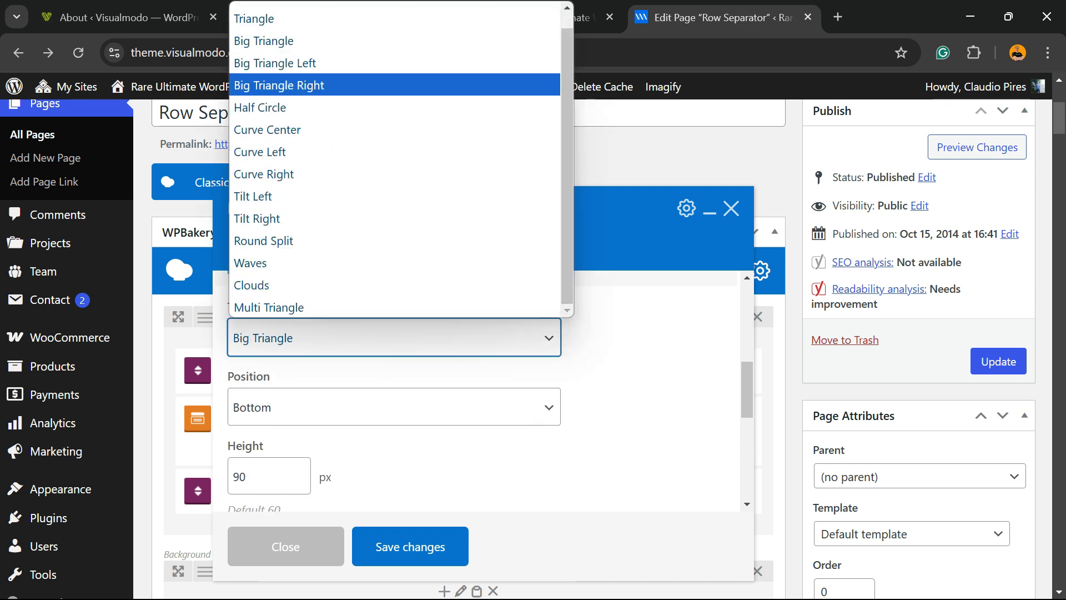
{"action": "left_click", "coordinate": [279, 85]}
{"action": "left_click", "coordinate": [410, 547]}
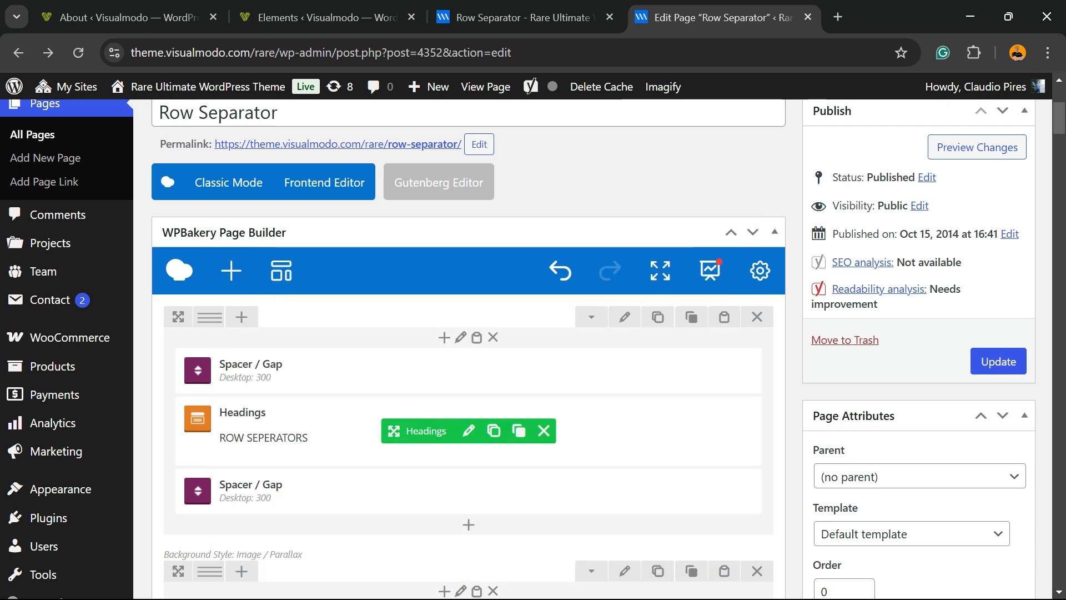
- Preview the page changes and examine the Big Triangle Right separator beneath the first row
{"action": "left_click", "coordinate": [977, 147]}
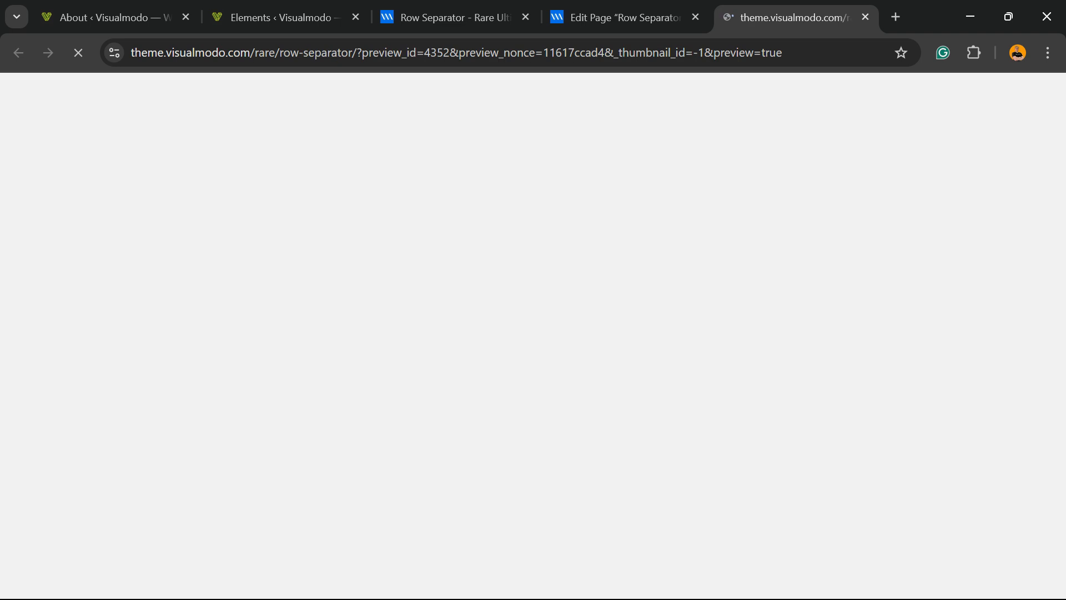
{"action": "scroll", "coordinate": [533, 345], "scroll_direction": "down", "scroll_amount": 5}
{"action": "scroll", "coordinate": [533, 344], "scroll_direction": "up", "scroll_amount": 3}
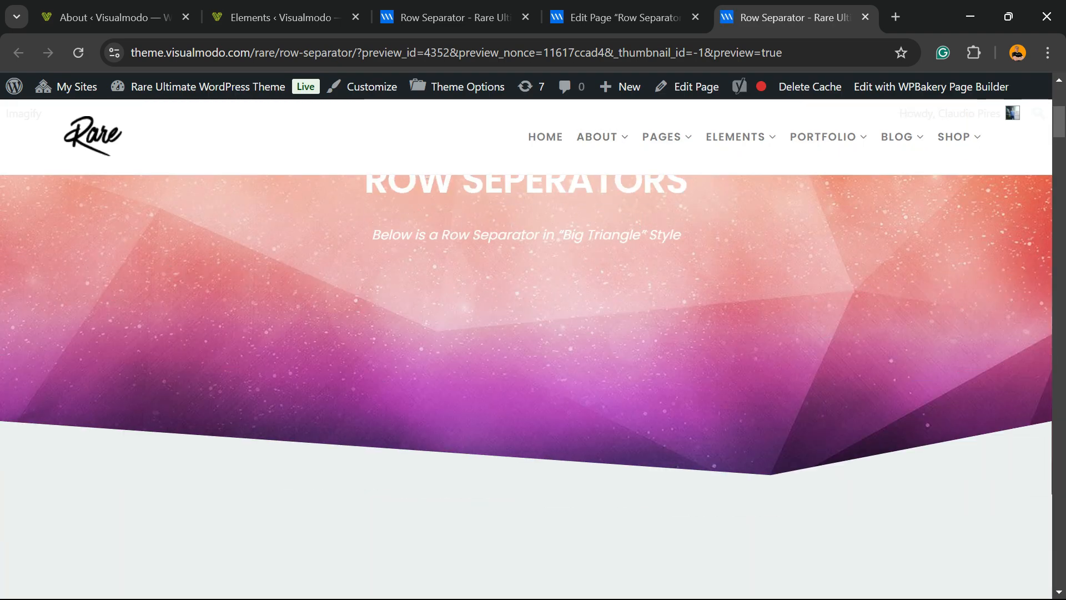
- Go back to the page editor, set the first row's separator type to Clouds and save the row settings
{"action": "left_click", "coordinate": [624, 17]}
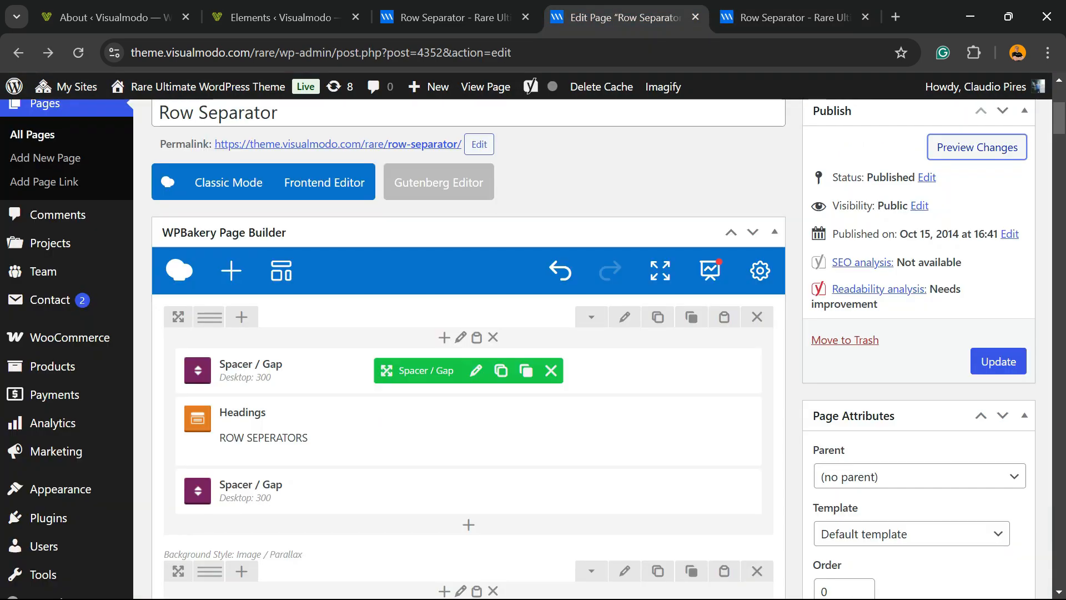
{"action": "left_click", "coordinate": [624, 316]}
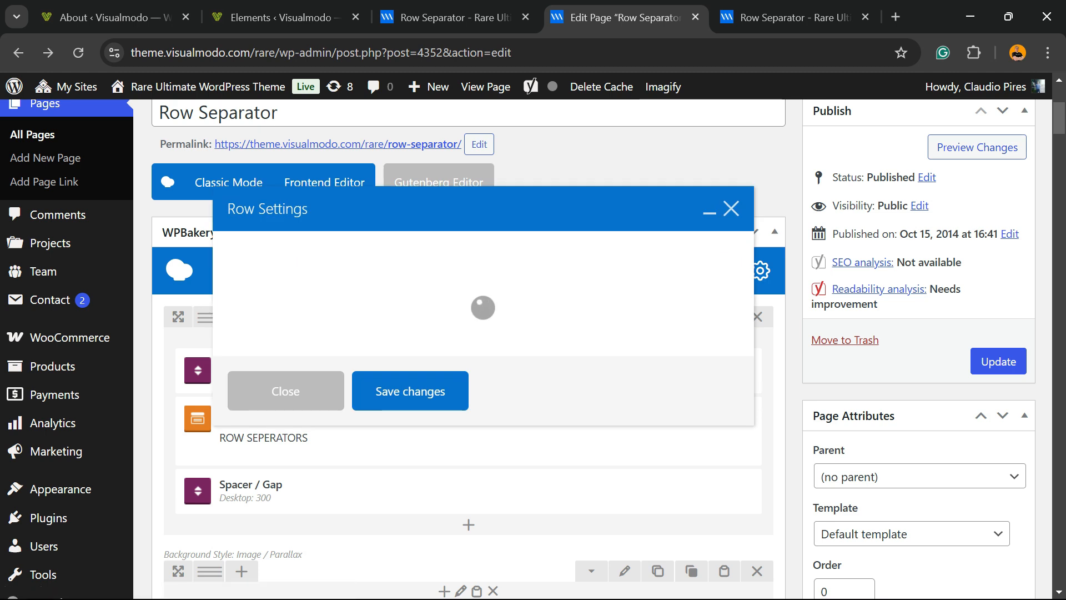
{"action": "left_click", "coordinate": [496, 251]}
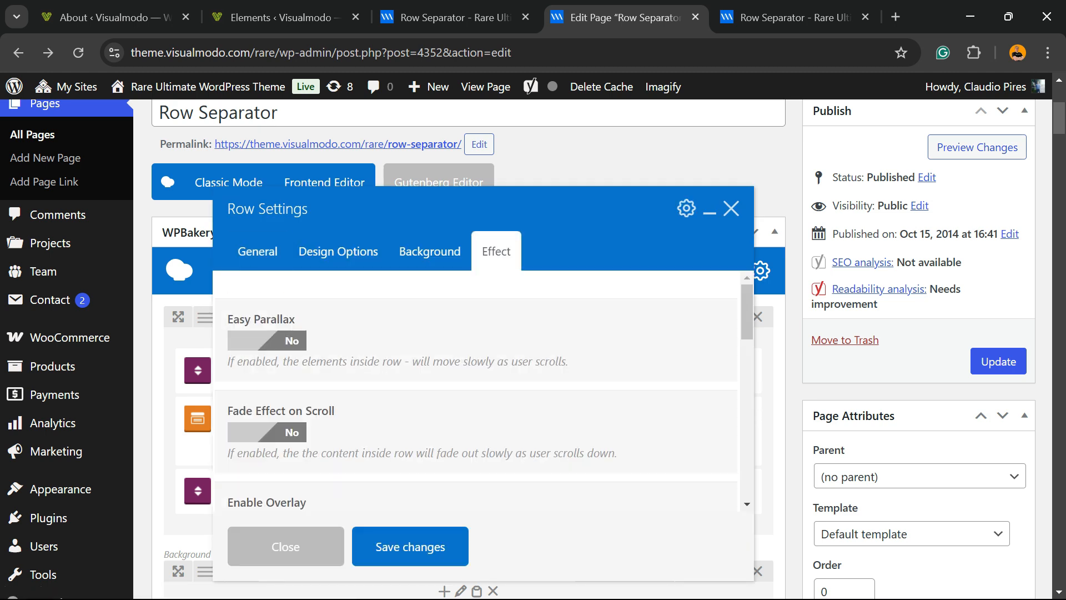
{"action": "scroll", "coordinate": [477, 388], "scroll_direction": "down", "scroll_amount": 4}
{"action": "scroll", "coordinate": [477, 389], "scroll_direction": "down", "scroll_amount": 3}
{"action": "left_click", "coordinate": [388, 337]}
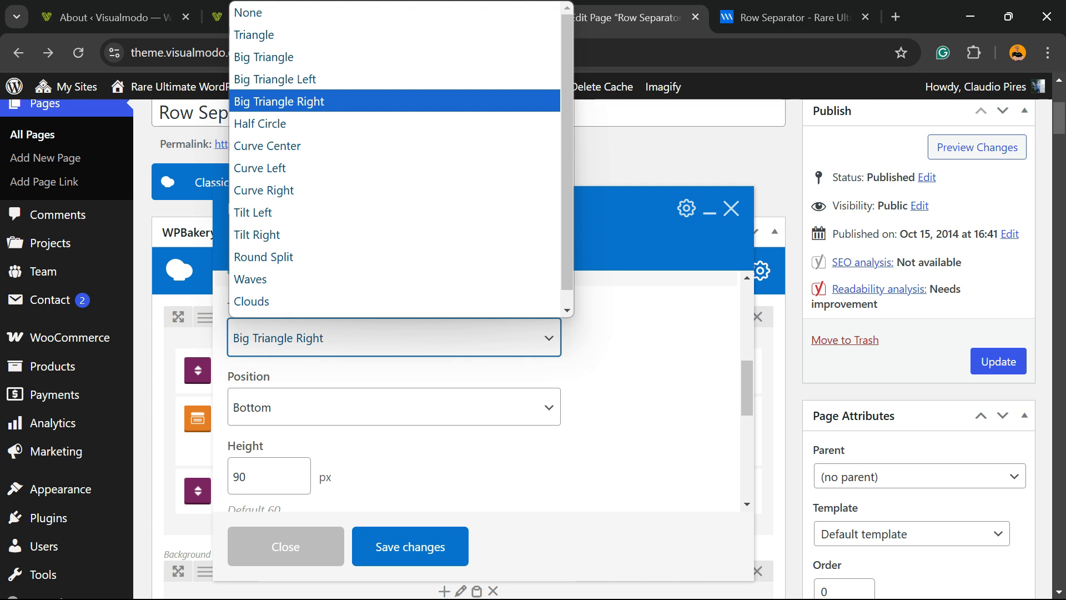
{"action": "scroll", "coordinate": [394, 285], "scroll_direction": "down", "scroll_amount": 1}
{"action": "left_click", "coordinate": [251, 284]}
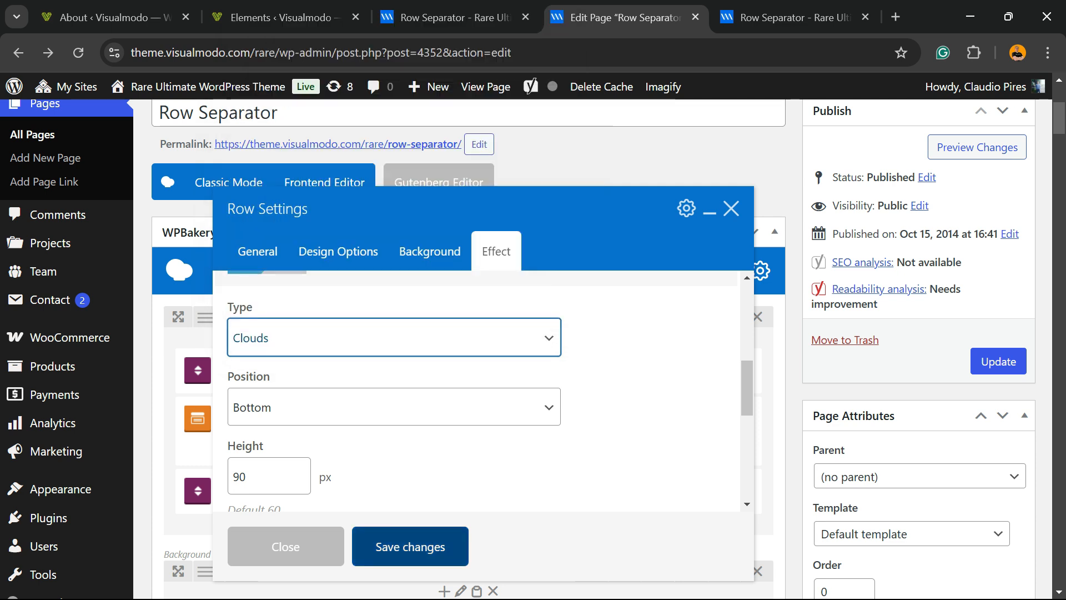
{"action": "left_click", "coordinate": [410, 546]}
- Preview the page again and examine the Clouds separator between the first row and the one below
{"action": "left_click", "coordinate": [977, 147]}
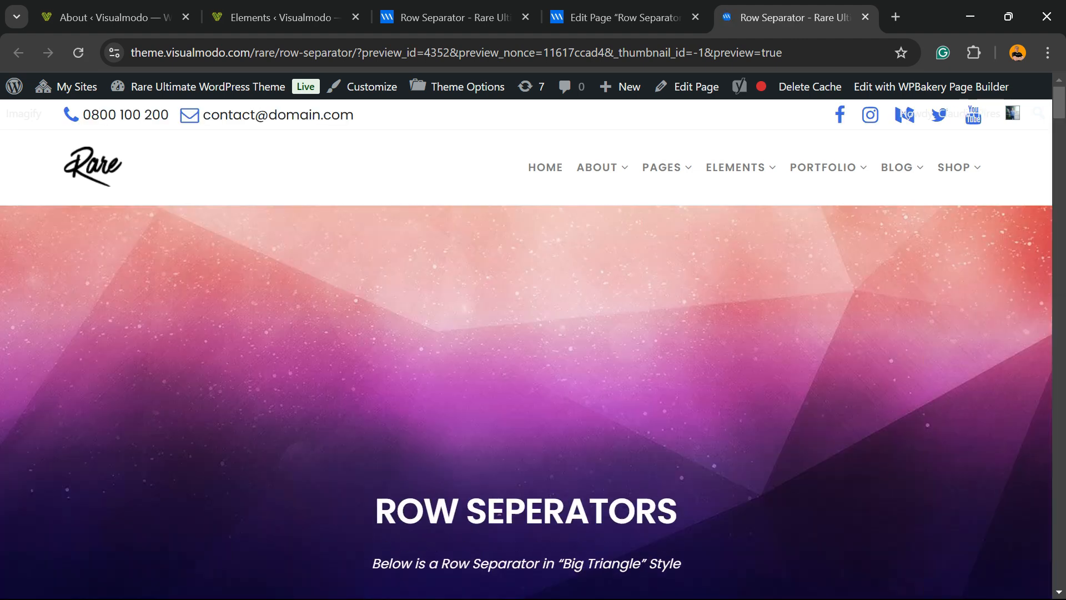
{"action": "scroll", "coordinate": [526, 333], "scroll_direction": "down", "scroll_amount": 7}
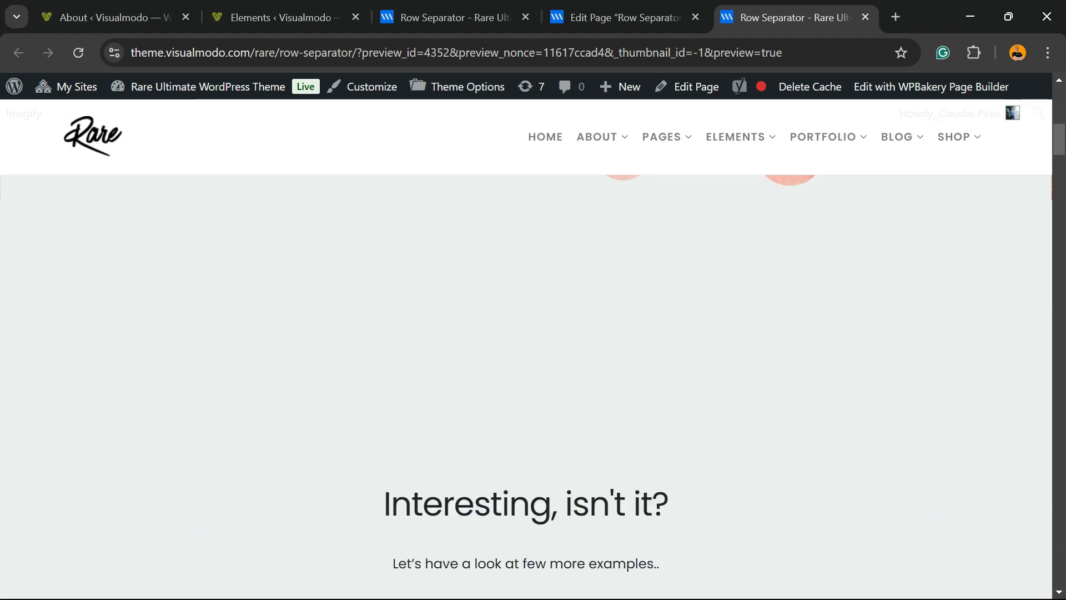
{"action": "scroll", "coordinate": [526, 333], "scroll_direction": "up", "scroll_amount": 5}
{"action": "scroll", "coordinate": [526, 333], "scroll_direction": "up", "scroll_amount": 5}
{"action": "scroll", "coordinate": [526, 333], "scroll_direction": "down", "scroll_amount": 5}
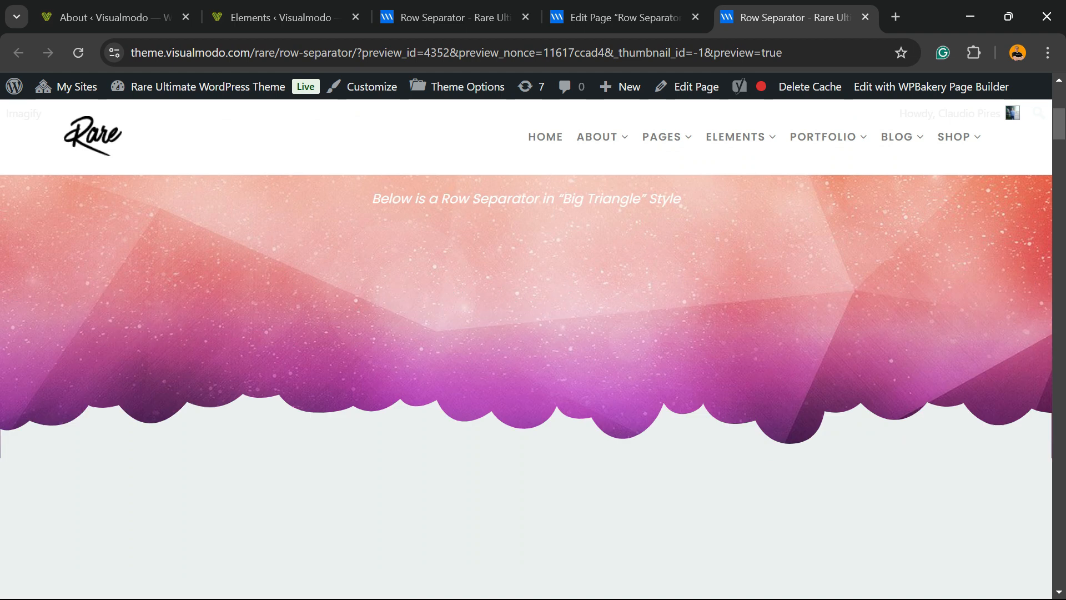
- Return from the preview to the page editor, inspect the first row's separator background color and close the row settings without saving
{"action": "scroll", "coordinate": [526, 348], "scroll_direction": "down", "scroll_amount": 5}
{"action": "scroll", "coordinate": [527, 349], "scroll_direction": "up", "scroll_amount": 5}
{"action": "left_click", "coordinate": [625, 17]}
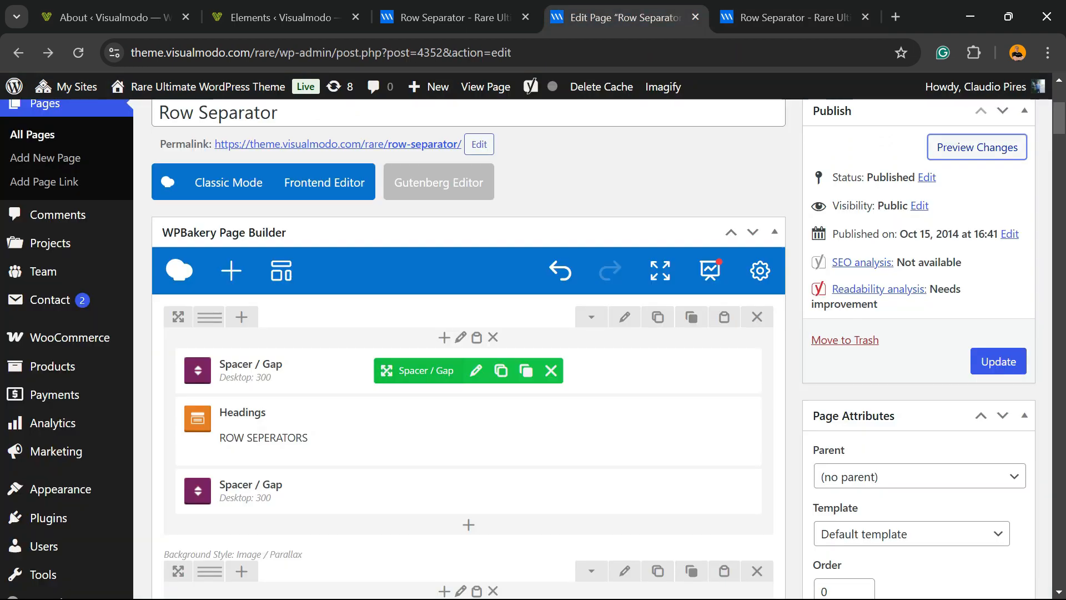
{"action": "left_click", "coordinate": [624, 316]}
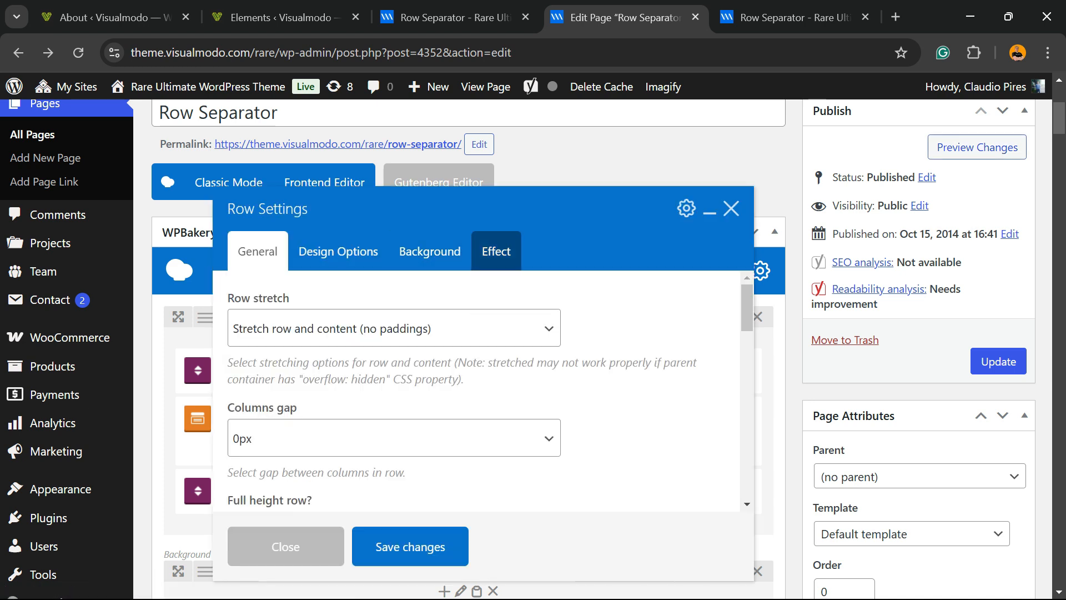
{"action": "left_click", "coordinate": [496, 252]}
{"action": "scroll", "coordinate": [489, 377], "scroll_direction": "down", "scroll_amount": 4}
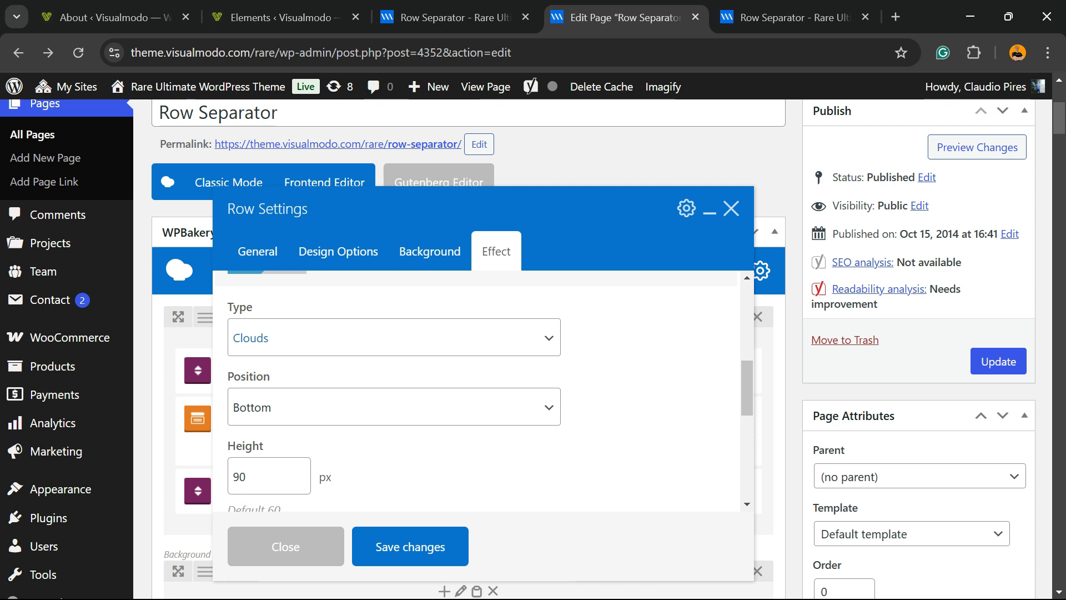
{"action": "scroll", "coordinate": [477, 389], "scroll_direction": "down", "scroll_amount": 3}
{"action": "left_click", "coordinate": [283, 394]}
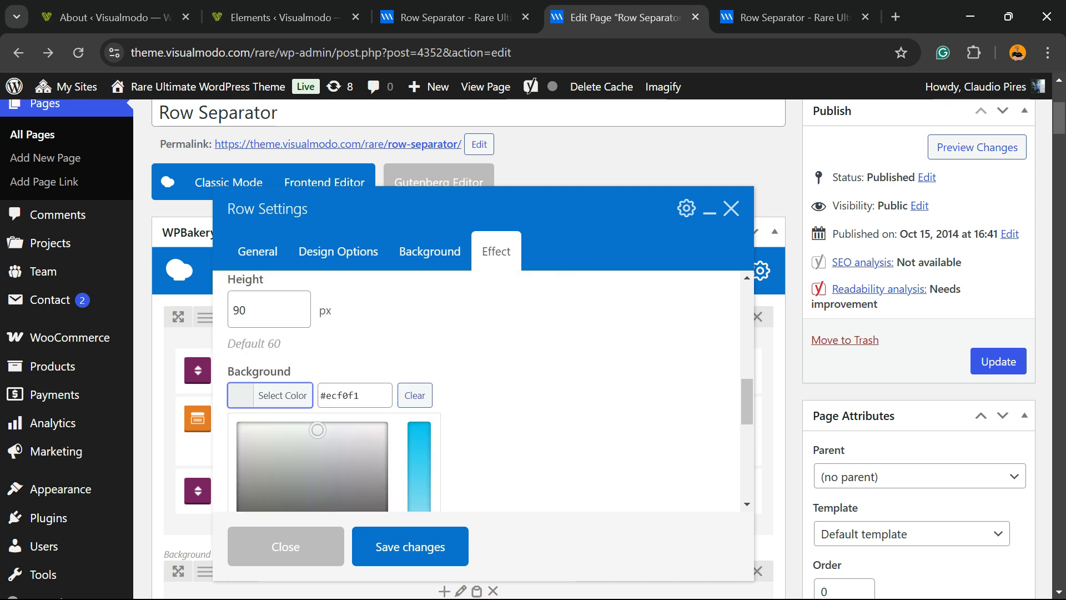
{"action": "left_click", "coordinate": [283, 394]}
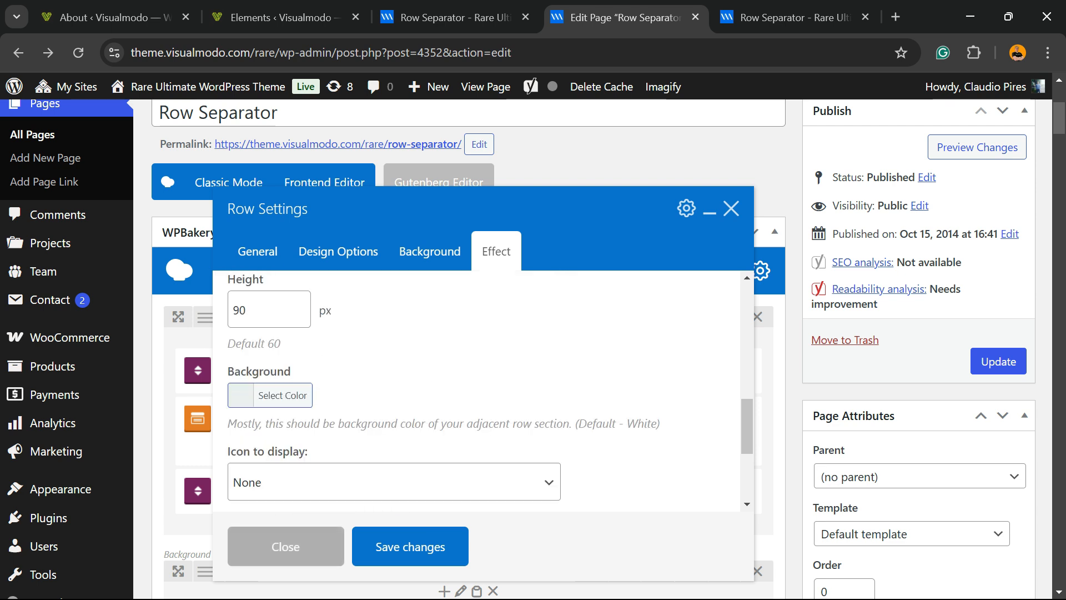
{"action": "left_click", "coordinate": [286, 546]}
- Check the background color code in the settings of the second row, containing the "Interesting, isn't it?" heading, and close them without saving
{"action": "scroll", "coordinate": [389, 419], "scroll_direction": "down", "scroll_amount": 2}
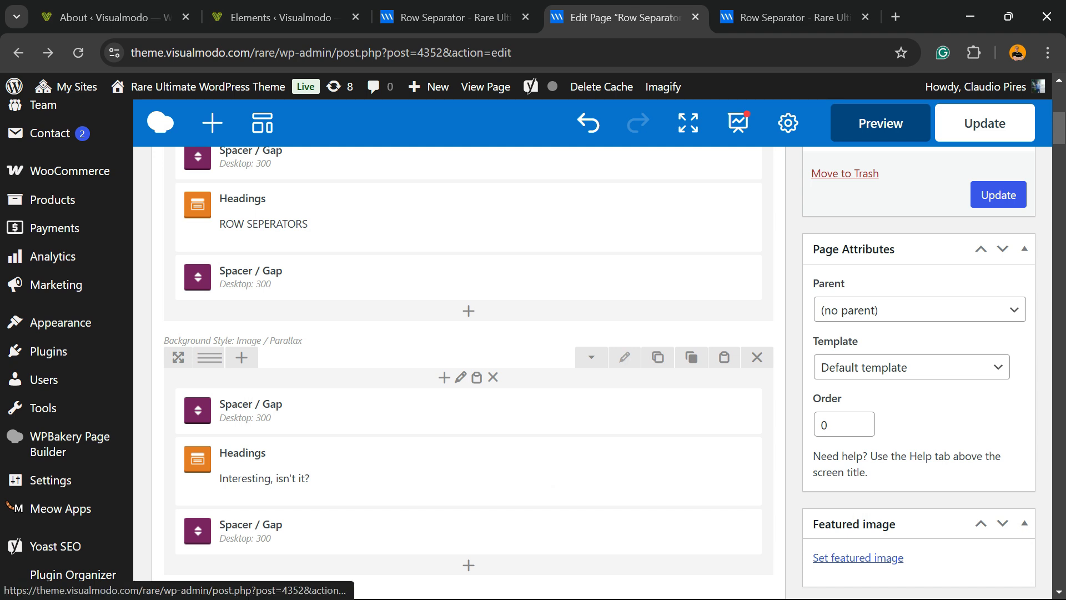
{"action": "left_click", "coordinate": [624, 357]}
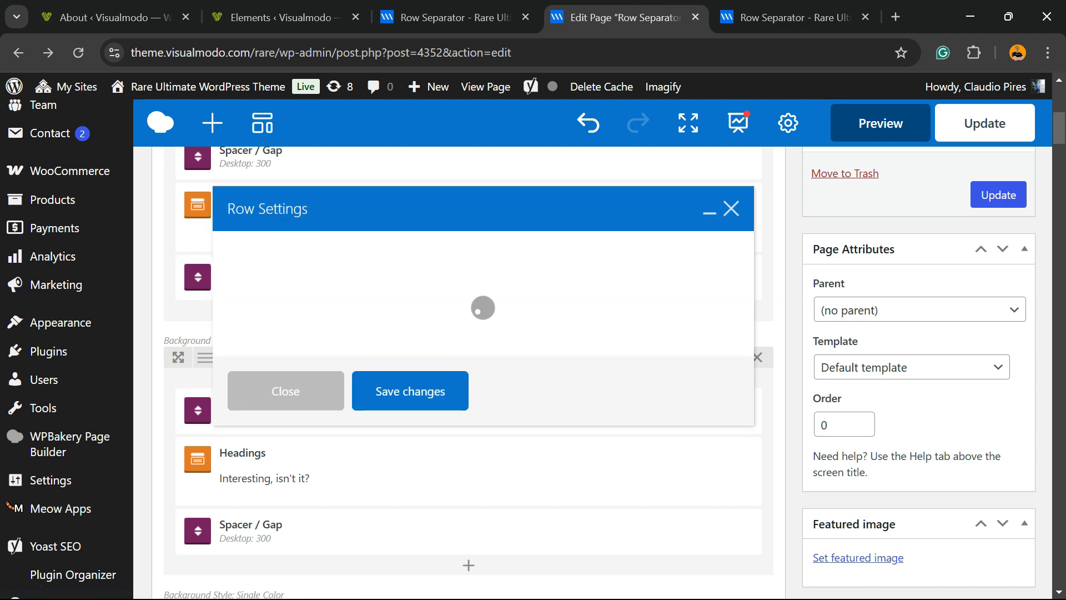
{"action": "left_click", "coordinate": [338, 251]}
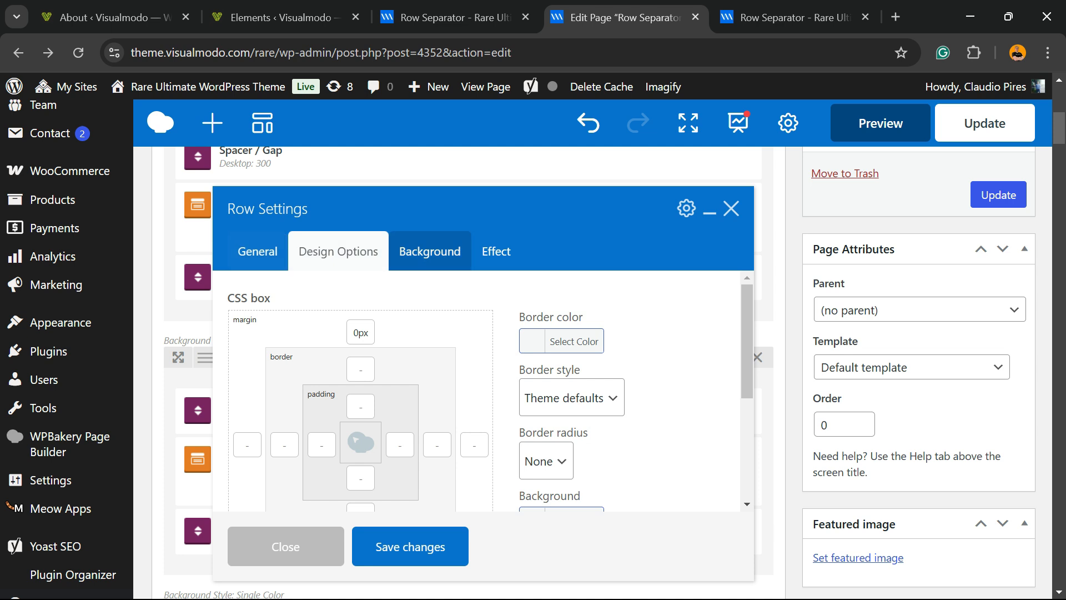
{"action": "left_click", "coordinate": [429, 251]}
{"action": "left_click", "coordinate": [282, 431]}
{"action": "triple_click", "coordinate": [343, 432]}
{"action": "left_click", "coordinate": [286, 547]}
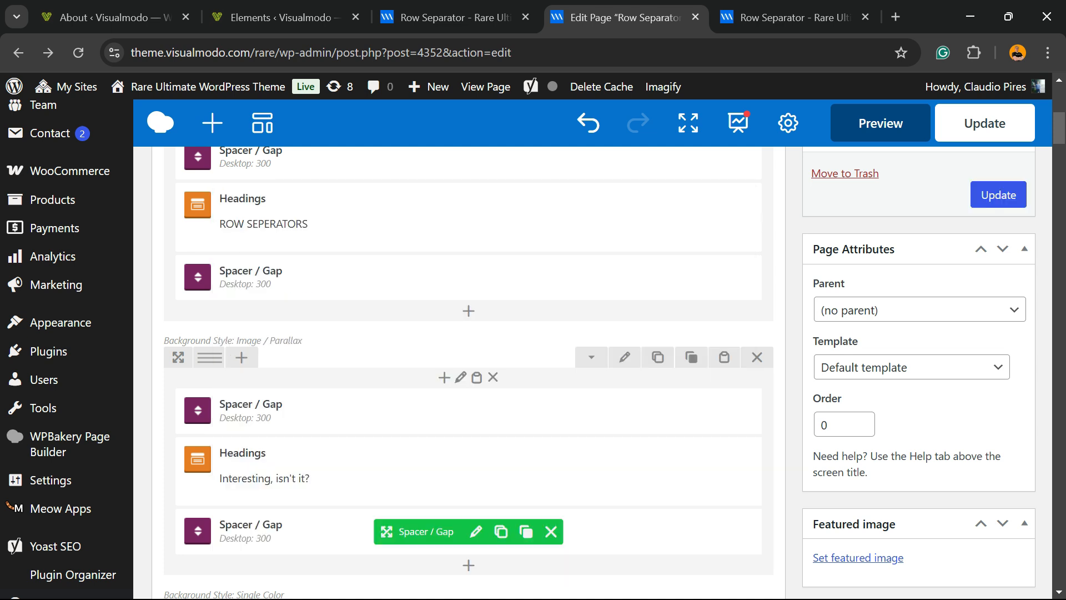
- Reopen the first row's settings, review the separator's type, height, background and icon options, and close them without saving
{"action": "scroll", "coordinate": [400, 500], "scroll_direction": "up", "scroll_amount": 4}
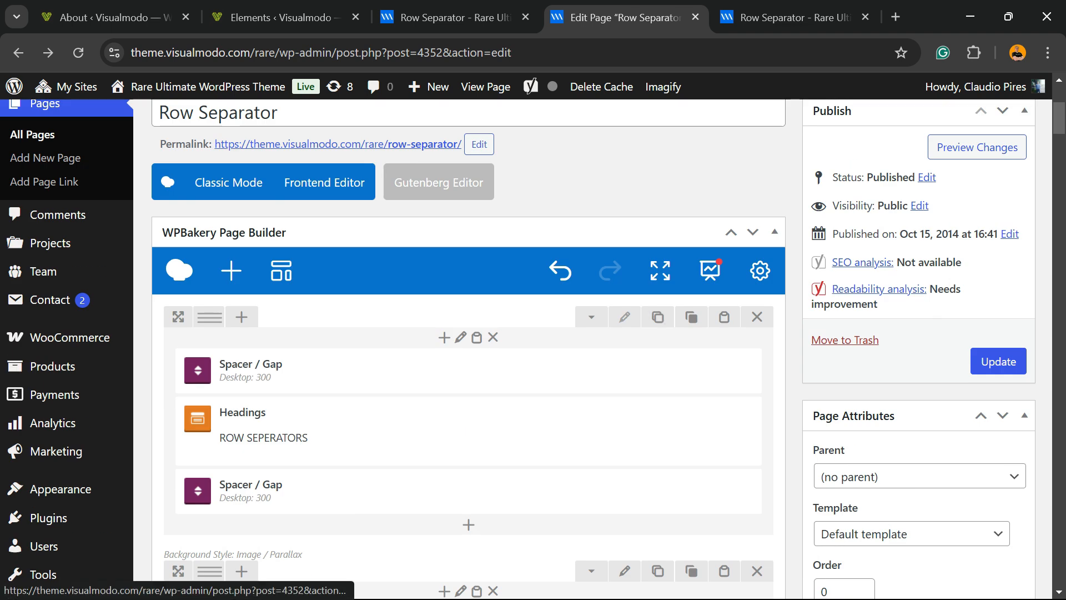
{"action": "left_click", "coordinate": [624, 317]}
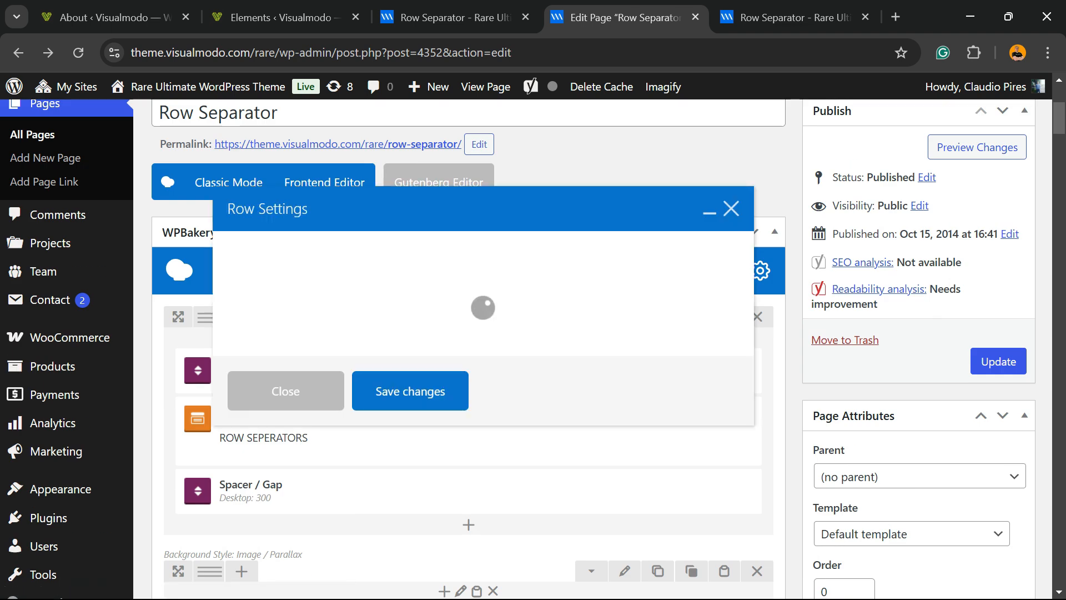
{"action": "left_click", "coordinate": [496, 251]}
{"action": "scroll", "coordinate": [488, 378], "scroll_direction": "down", "scroll_amount": 4}
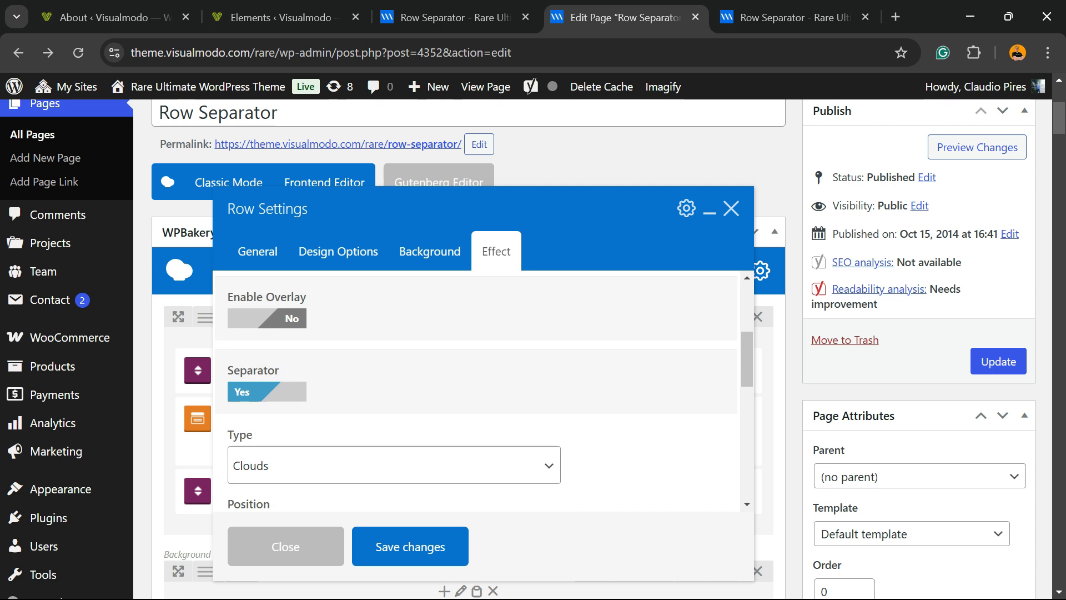
{"action": "scroll", "coordinate": [483, 388], "scroll_direction": "down", "scroll_amount": 3}
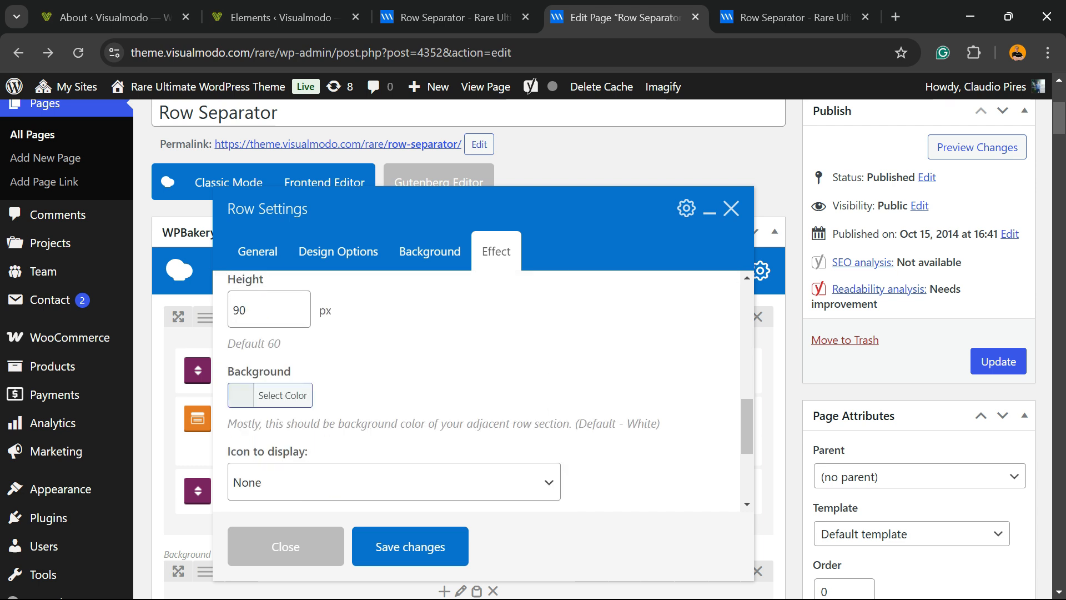
{"action": "scroll", "coordinate": [483, 389], "scroll_direction": "down", "scroll_amount": 3}
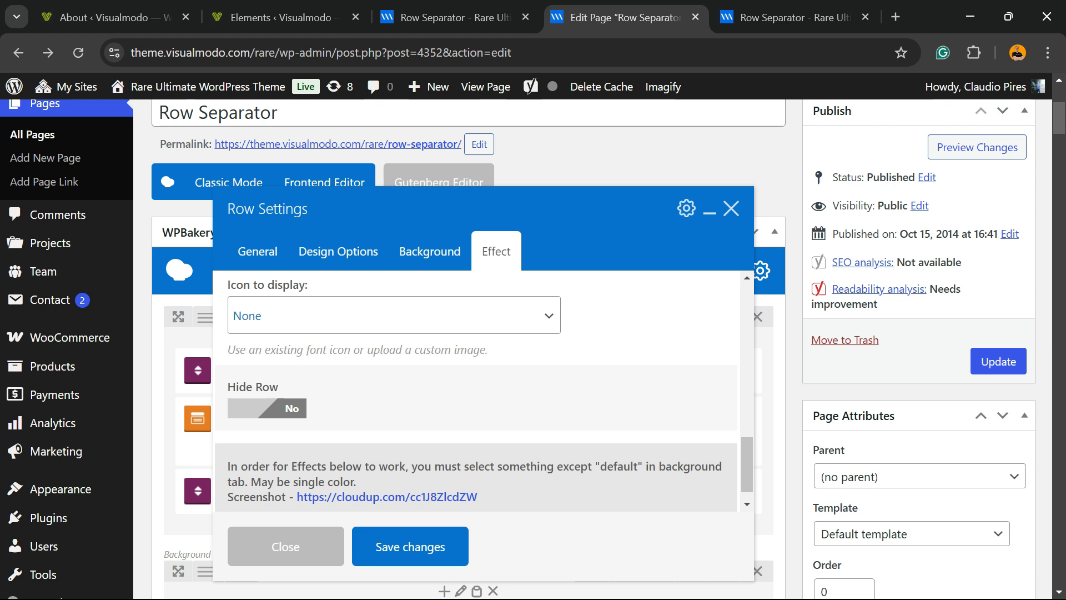
{"action": "left_click", "coordinate": [285, 546]}
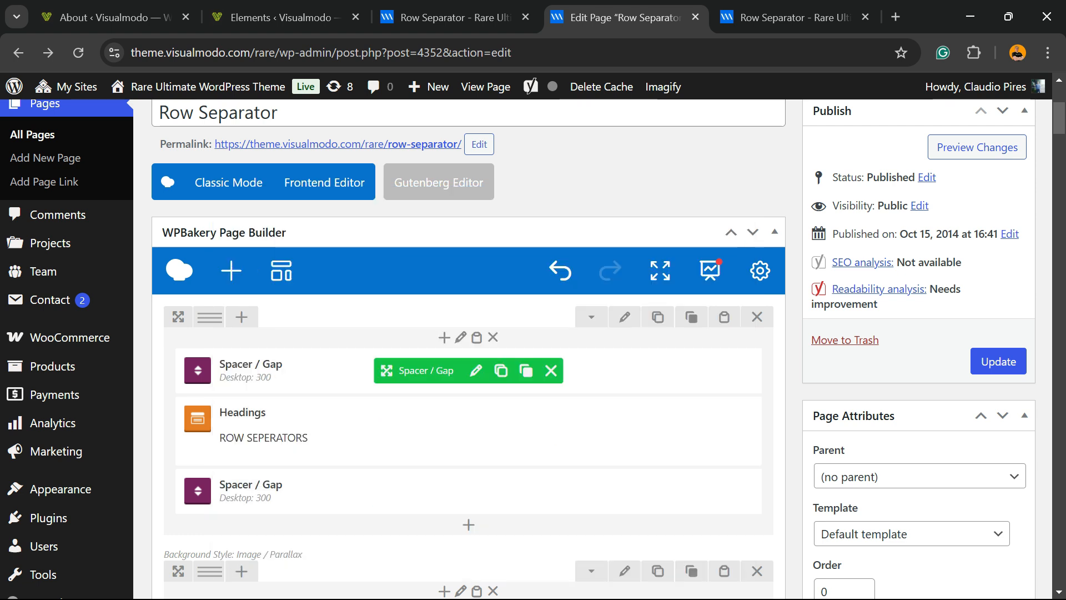